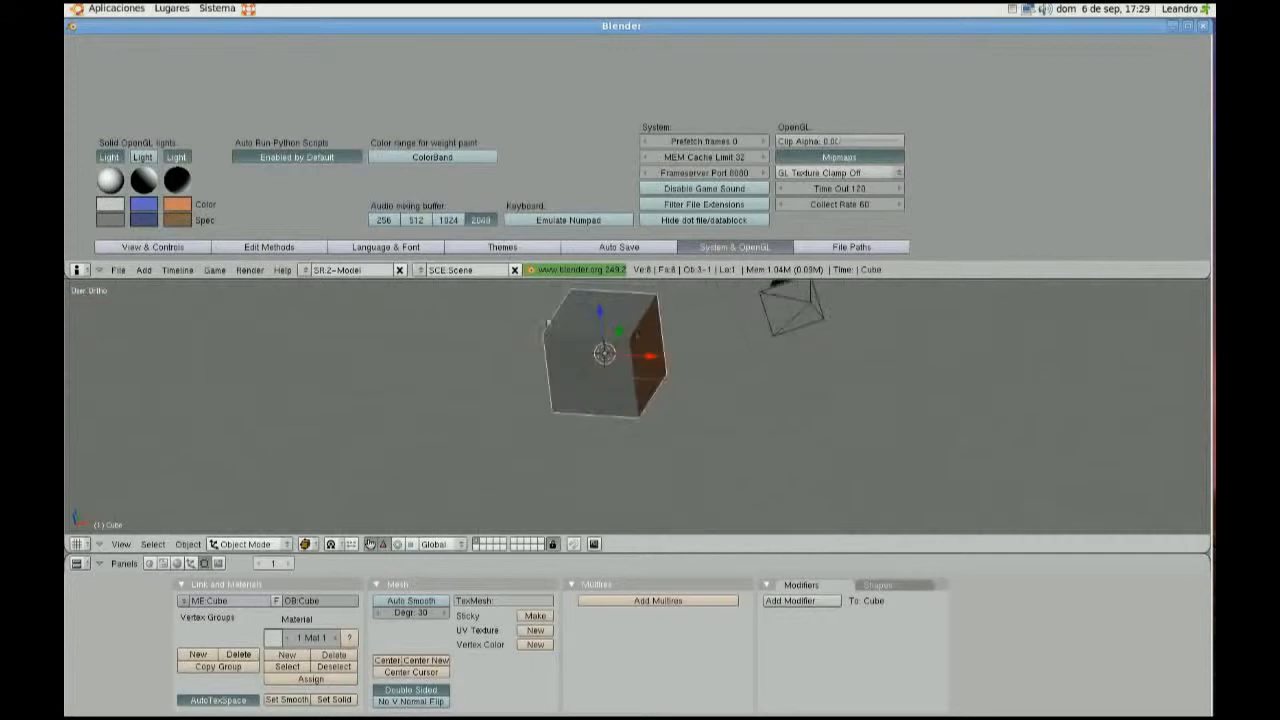
Toggle the third solid OpenGL light and collapse the user preferences area to enlarge the 3D view
click(176, 157)
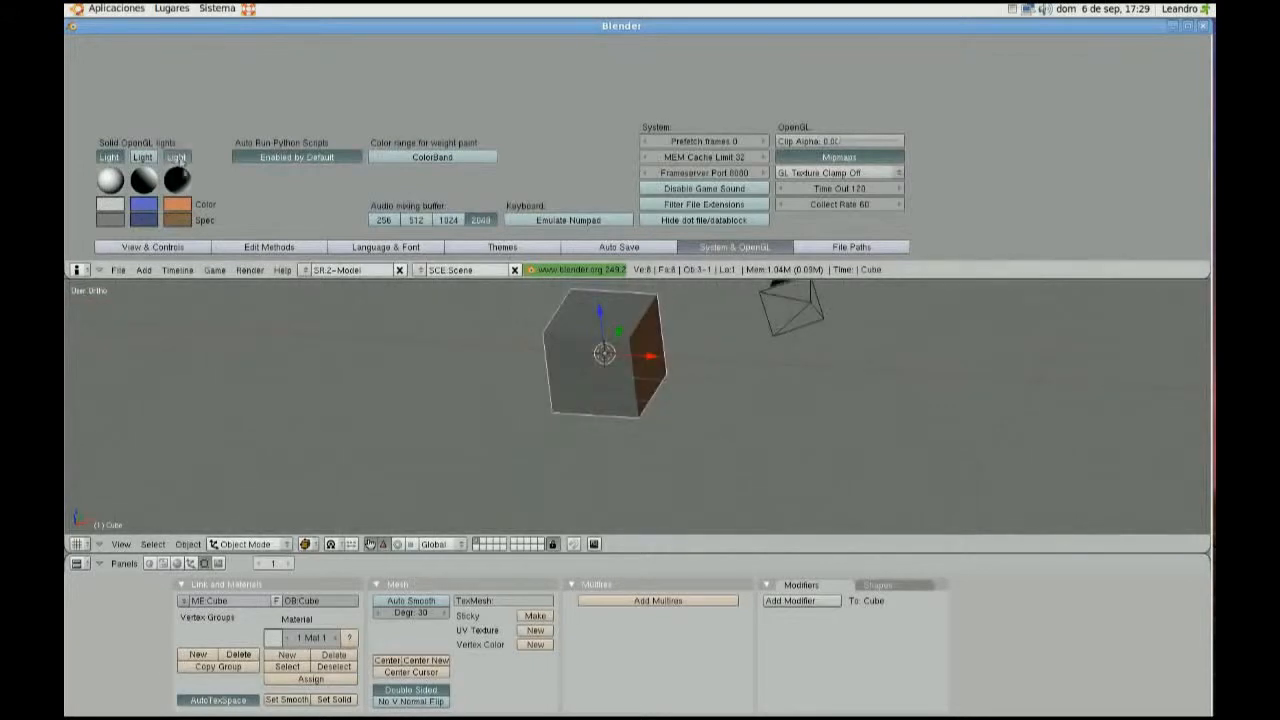
middle_drag(545, 345, 558, 361)
drag(572, 282, 564, 55)
Inspect the scene from the top, side, front and camera views
key(KP_7)
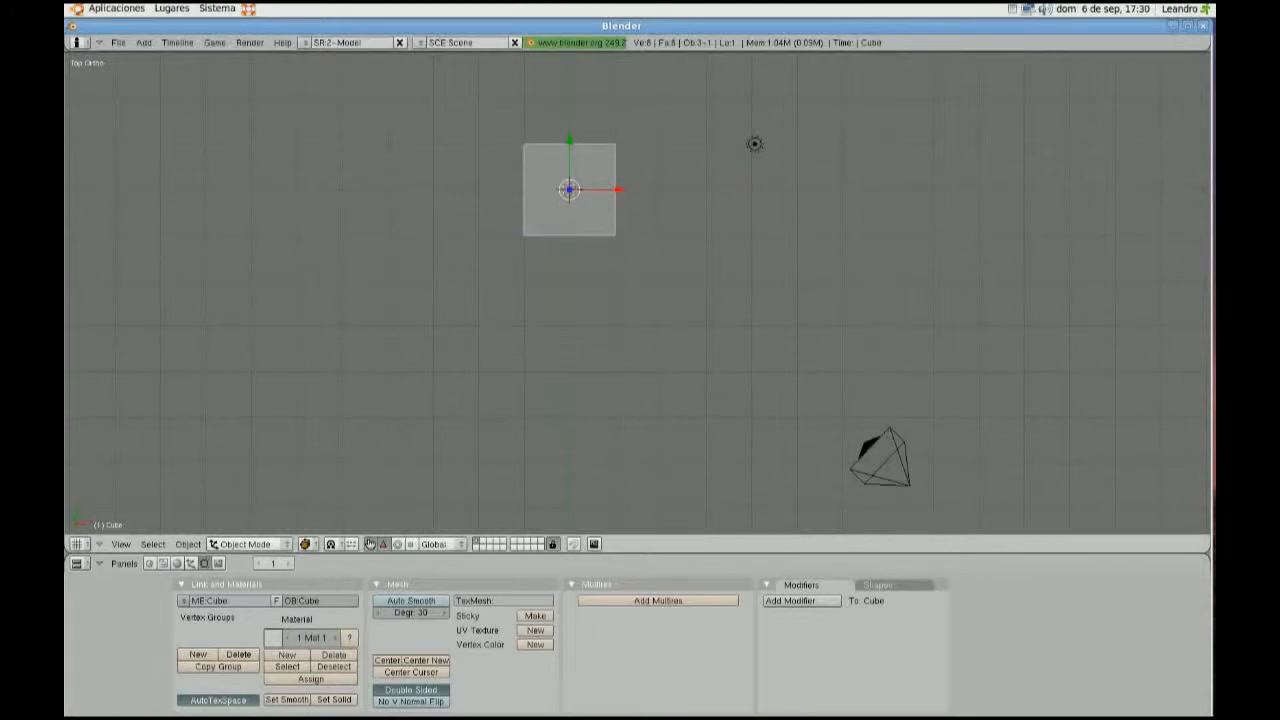
click(122, 544)
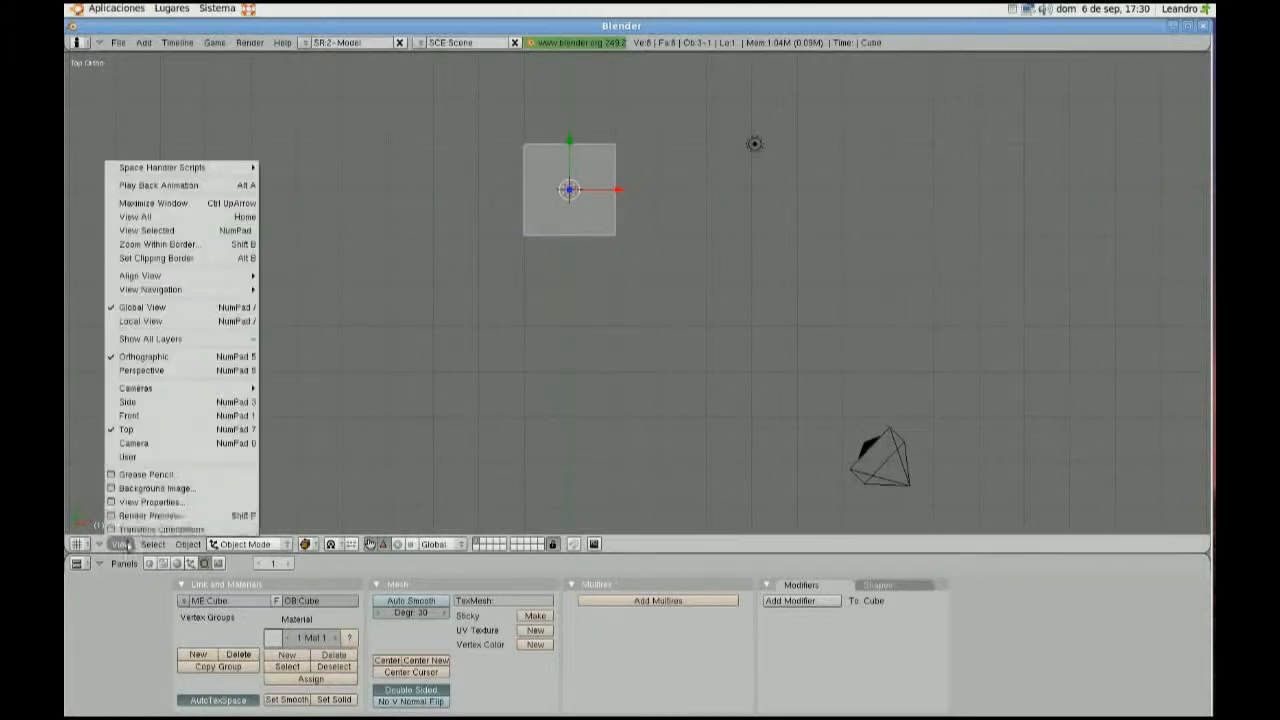
click(128, 432)
click(122, 544)
click(146, 407)
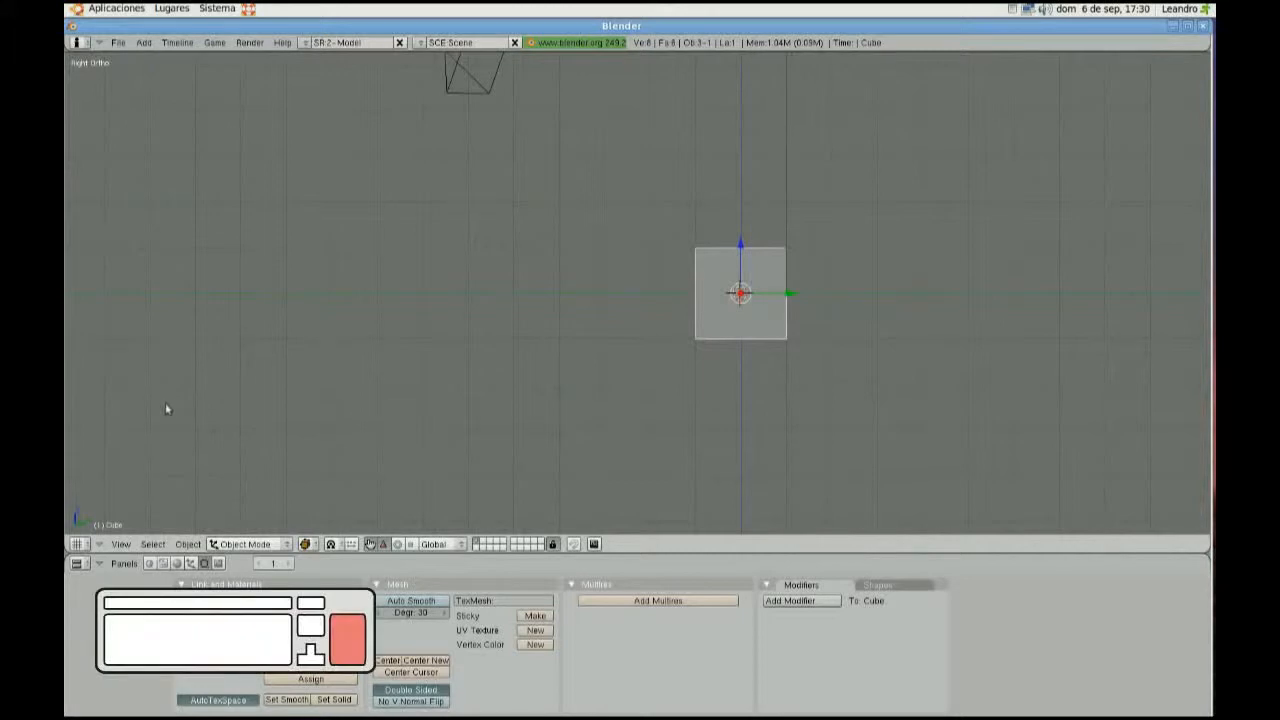
key(KP_7)
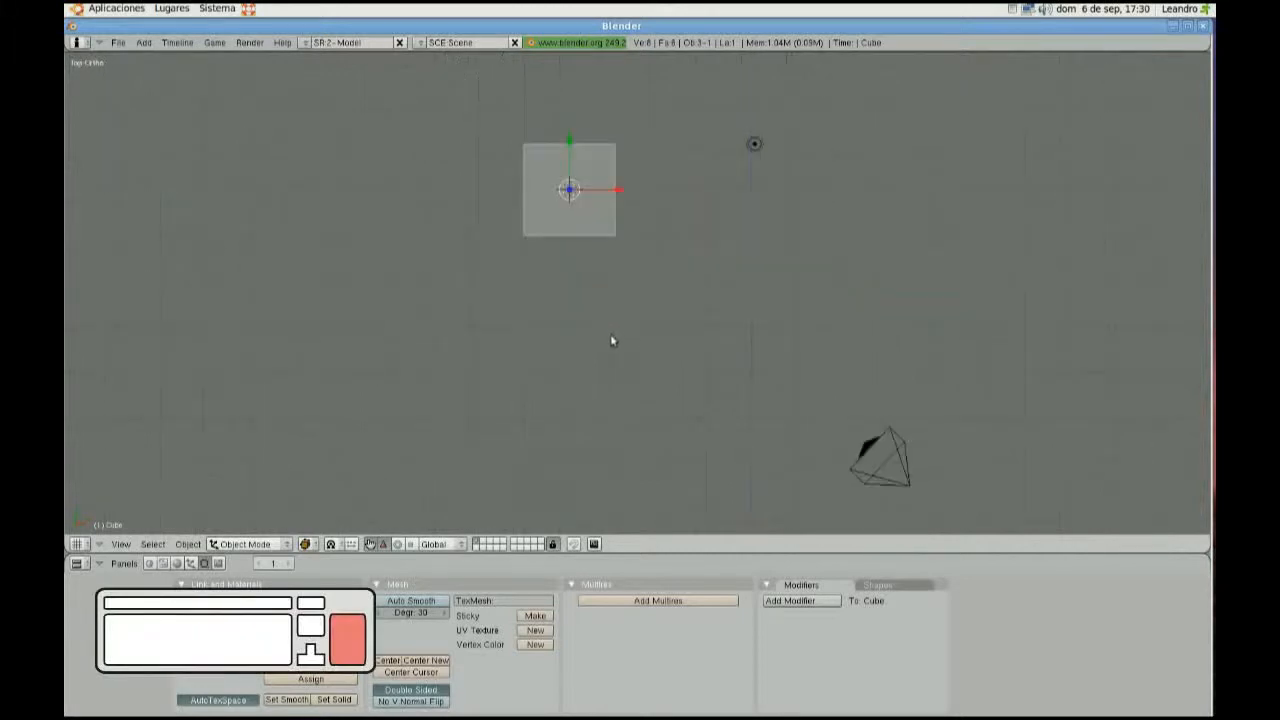
key(KP_1)
key(KP_3)
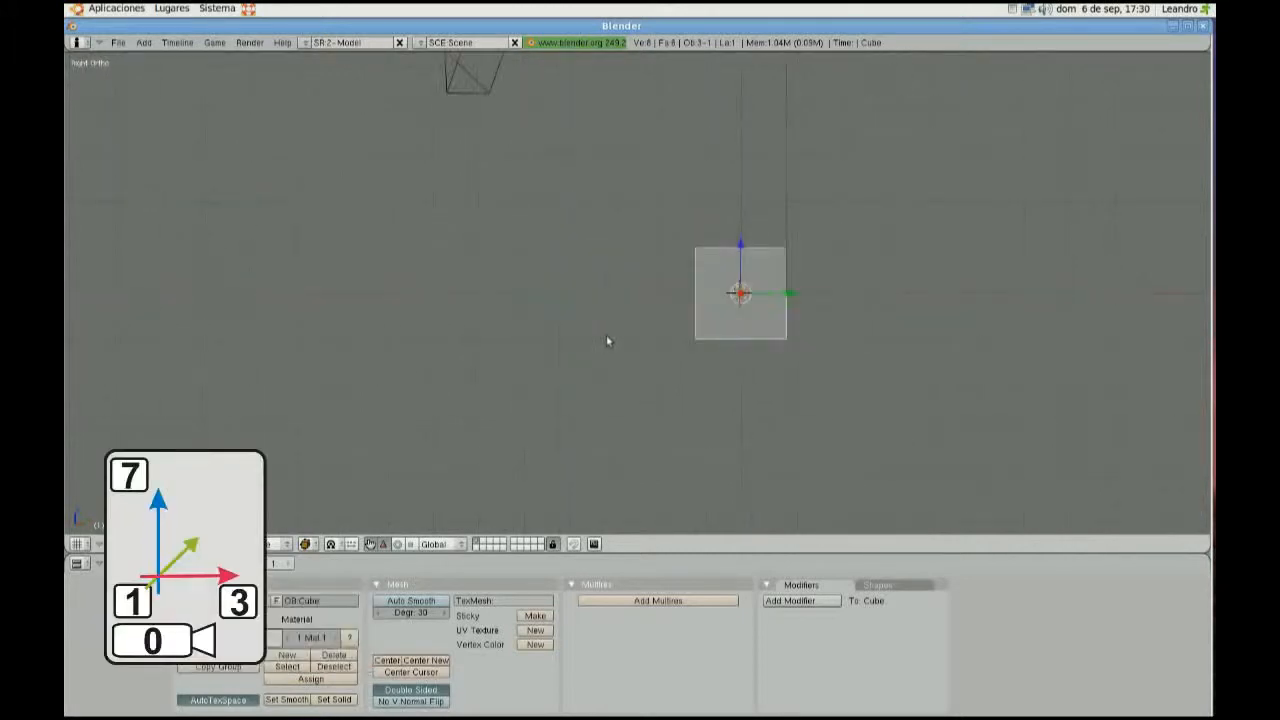
key(KP_0)
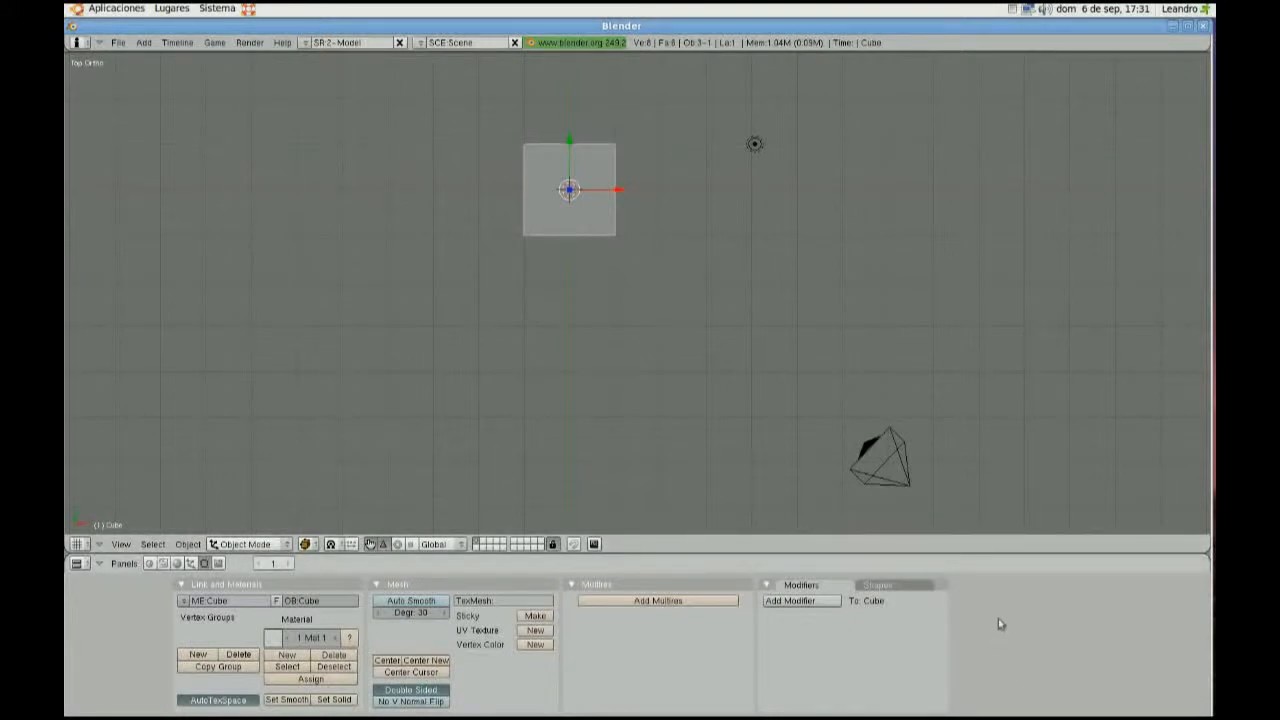
Add a new mesh object and move it below the existing cube
key(space)
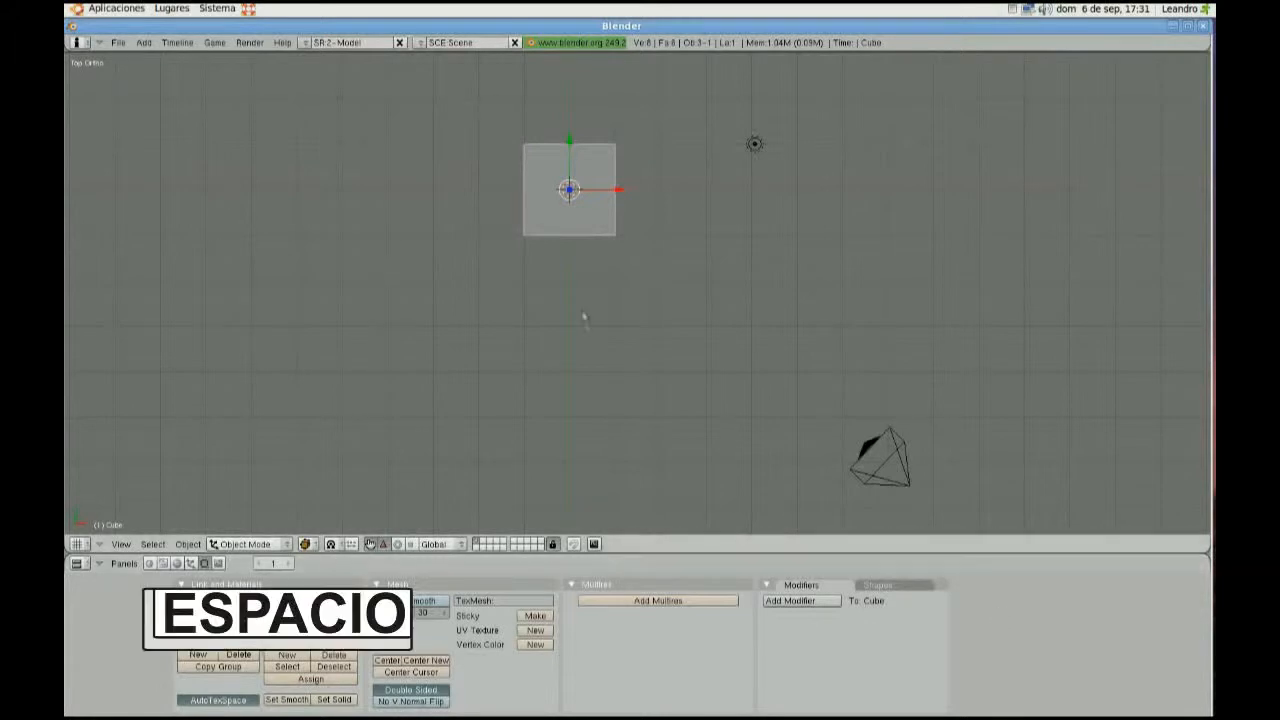
key(space)
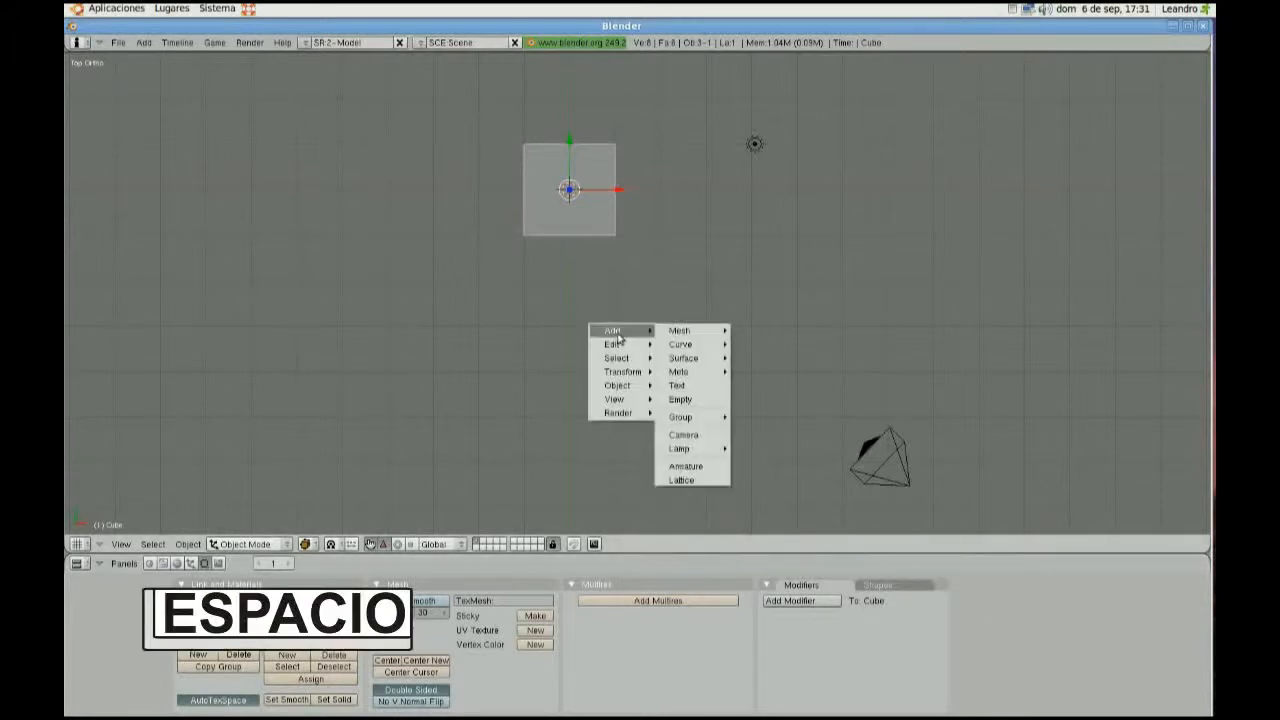
mouse_move(680, 331)
click(776, 346)
key(g)
click(512, 426)
Delete the newly added mesh and select the original cube
key(x)
key(Return)
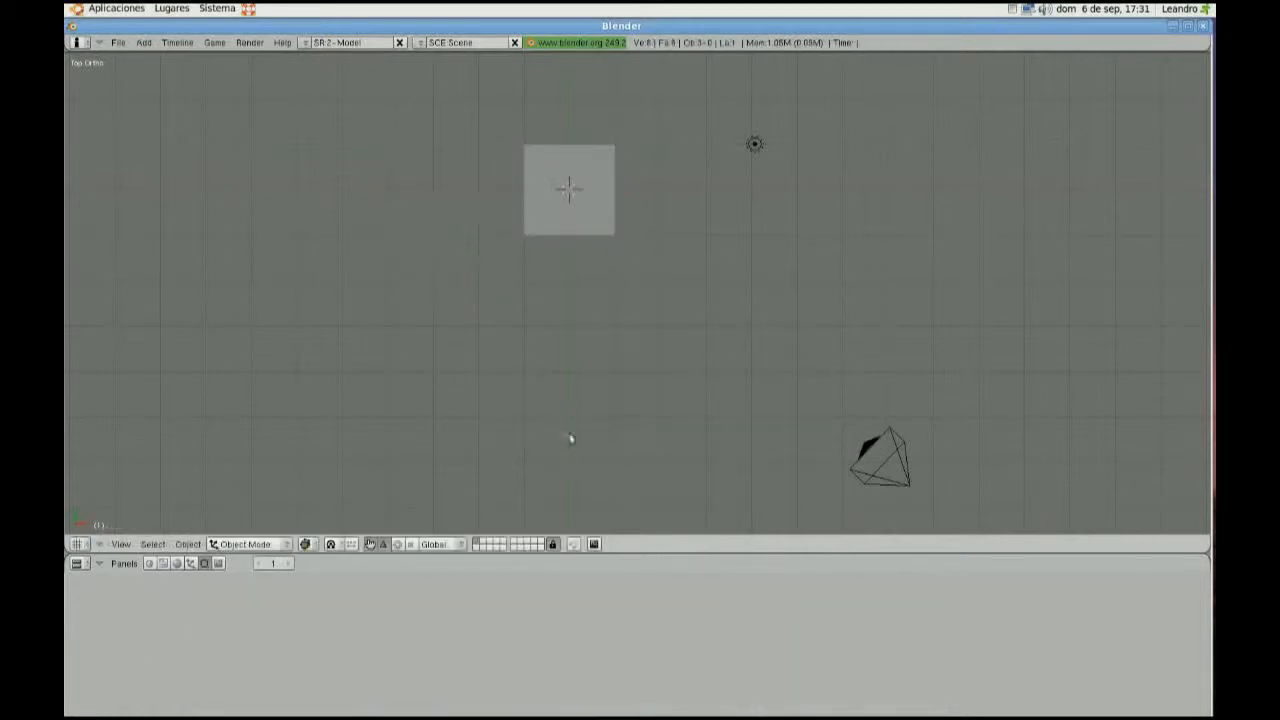
right_click(606, 240)
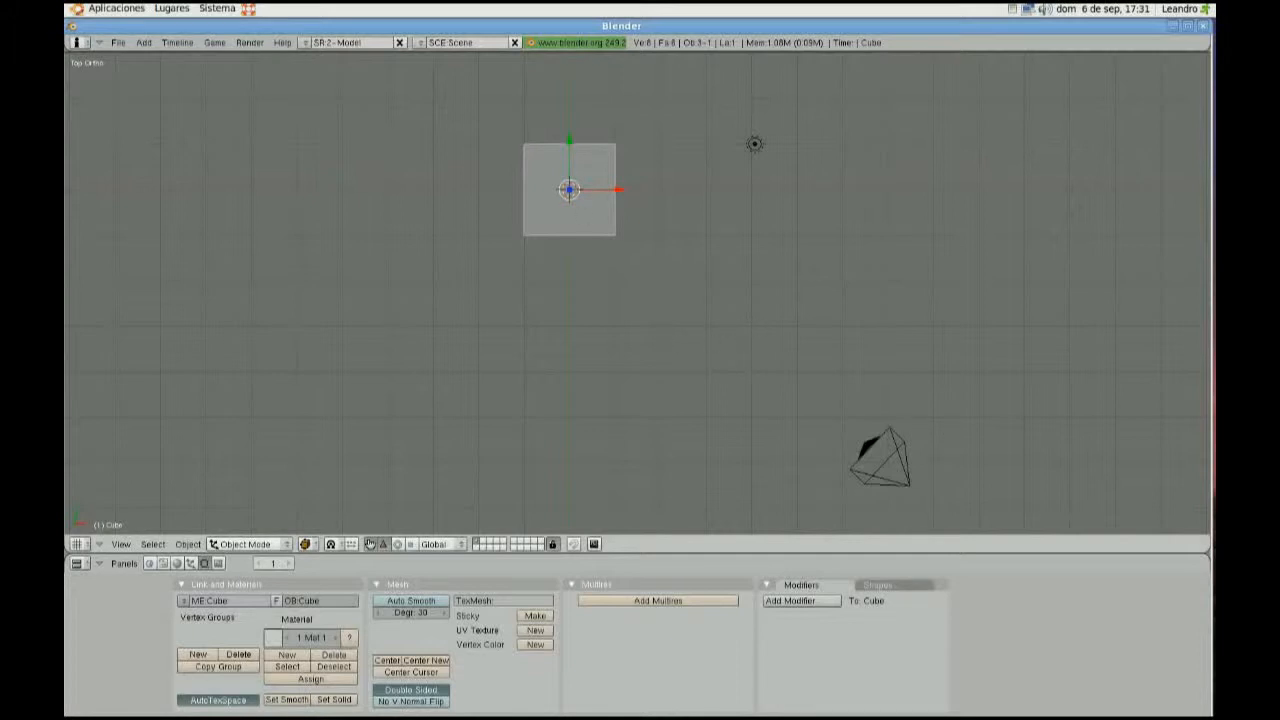
Examine the cube, lamp and camera from different angles, distances and positions, finishing in the top view
middle_drag(683, 389, 714, 286)
mouse_move(166, 135)
ctrl+middle_down()
mouse_move(169, 157)
mouse_move(168, 110)
ctrl+middle_up()
ctrl+middle_drag(398, 240, 470, 344)
mouse_move(1046, 226)
ctrl+middle_down()
mouse_move(1061, 271)
mouse_move(1052, 222)
ctrl+middle_up()
shift+middle_drag(465, 320, 607, 341)
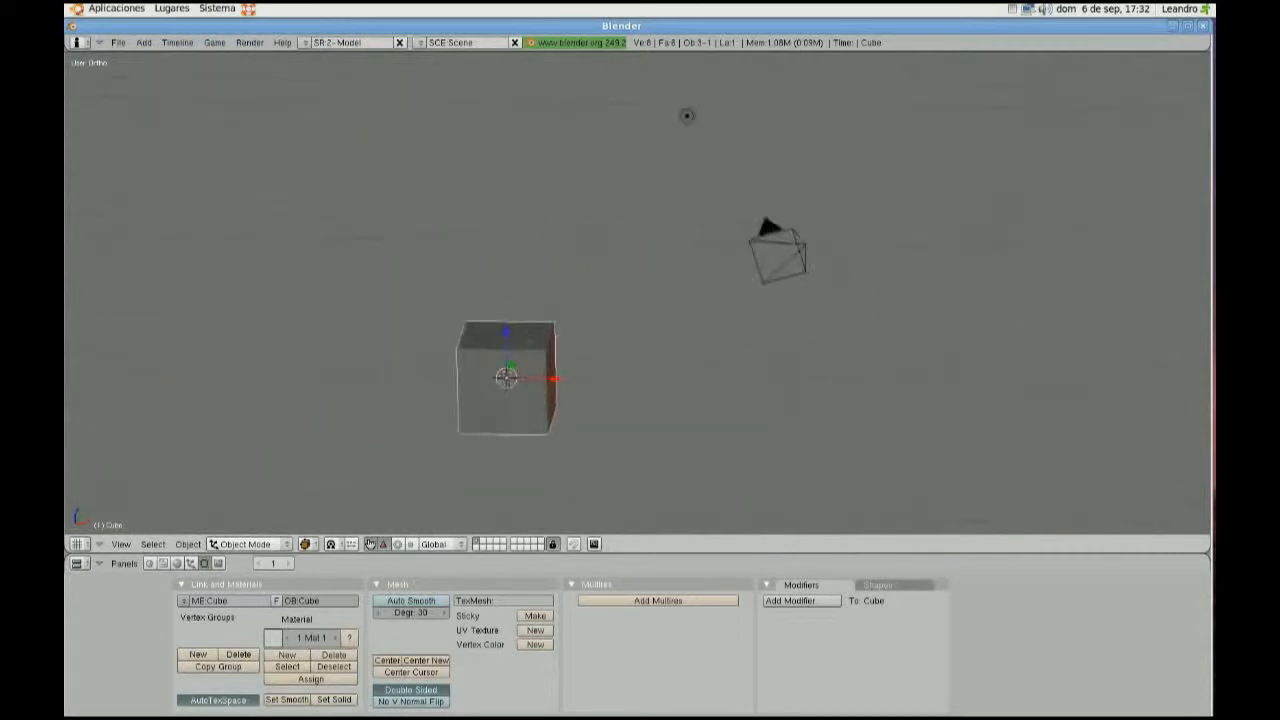
key(KP_7)
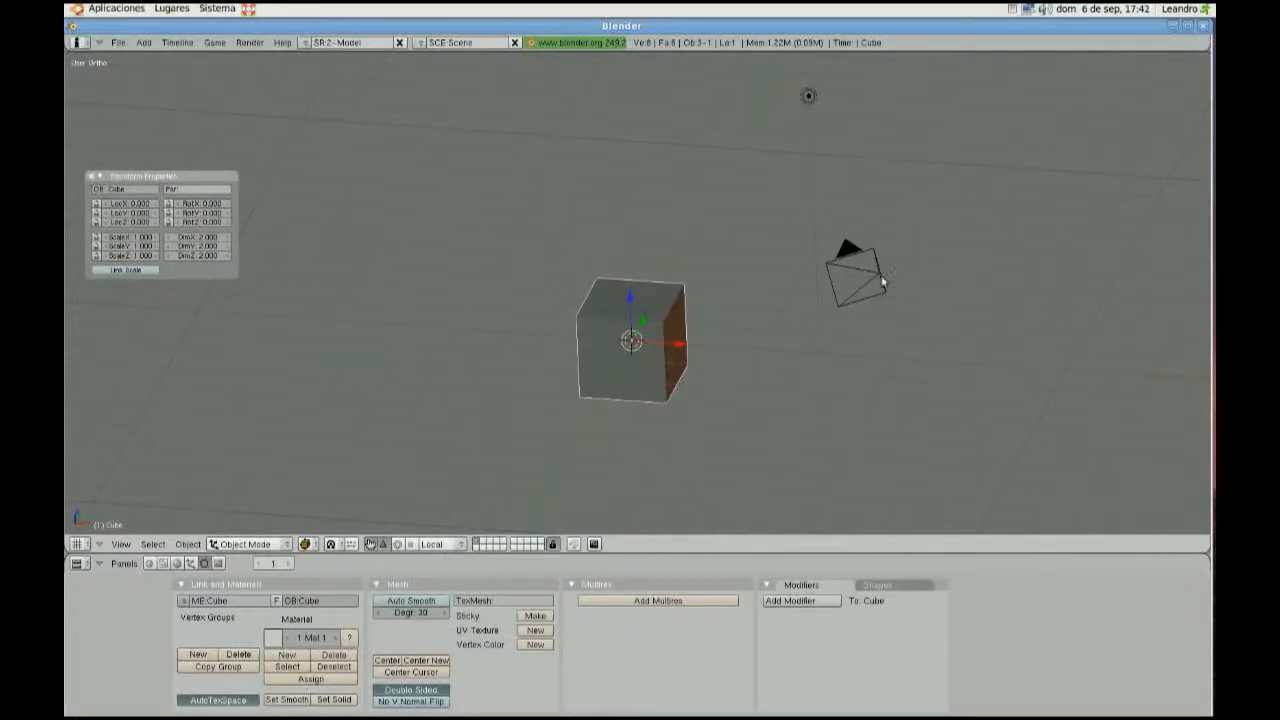
Select the camera, lamp and cube one at a time, finishing with the cube
right_click(880, 278)
right_click(809, 100)
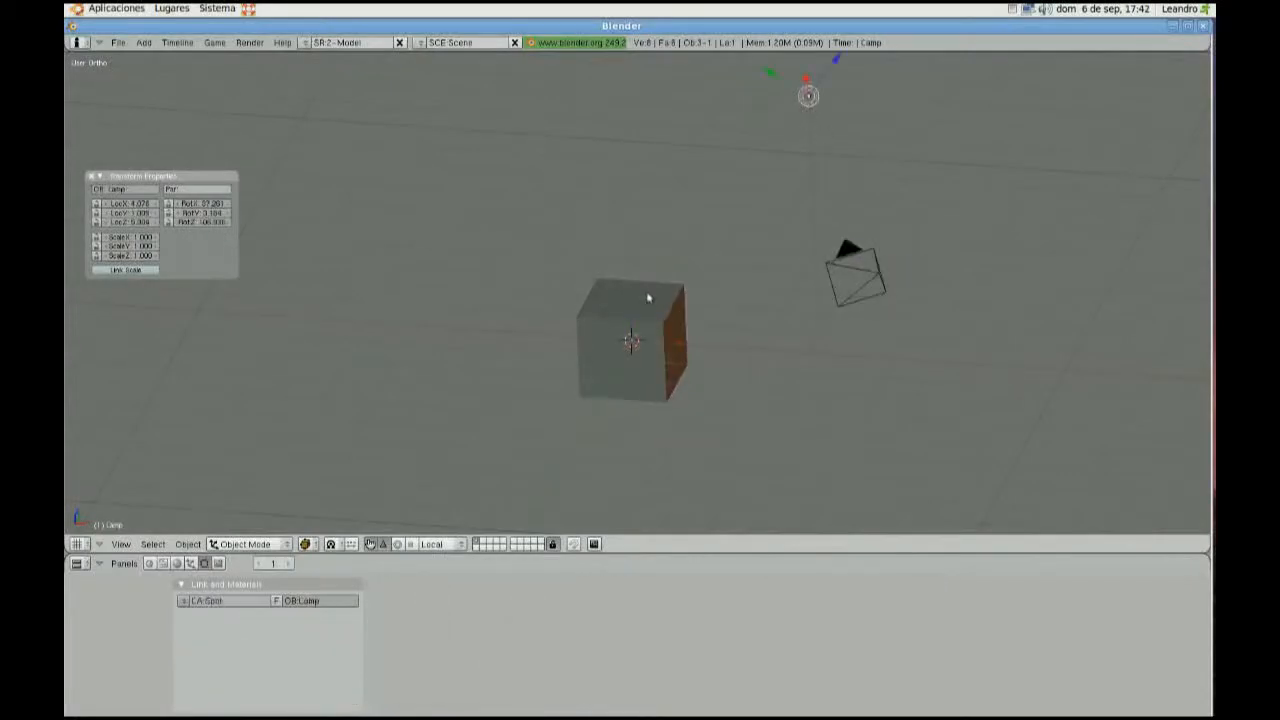
right_click(647, 297)
right_click(810, 100)
right_click(860, 274)
right_click(667, 312)
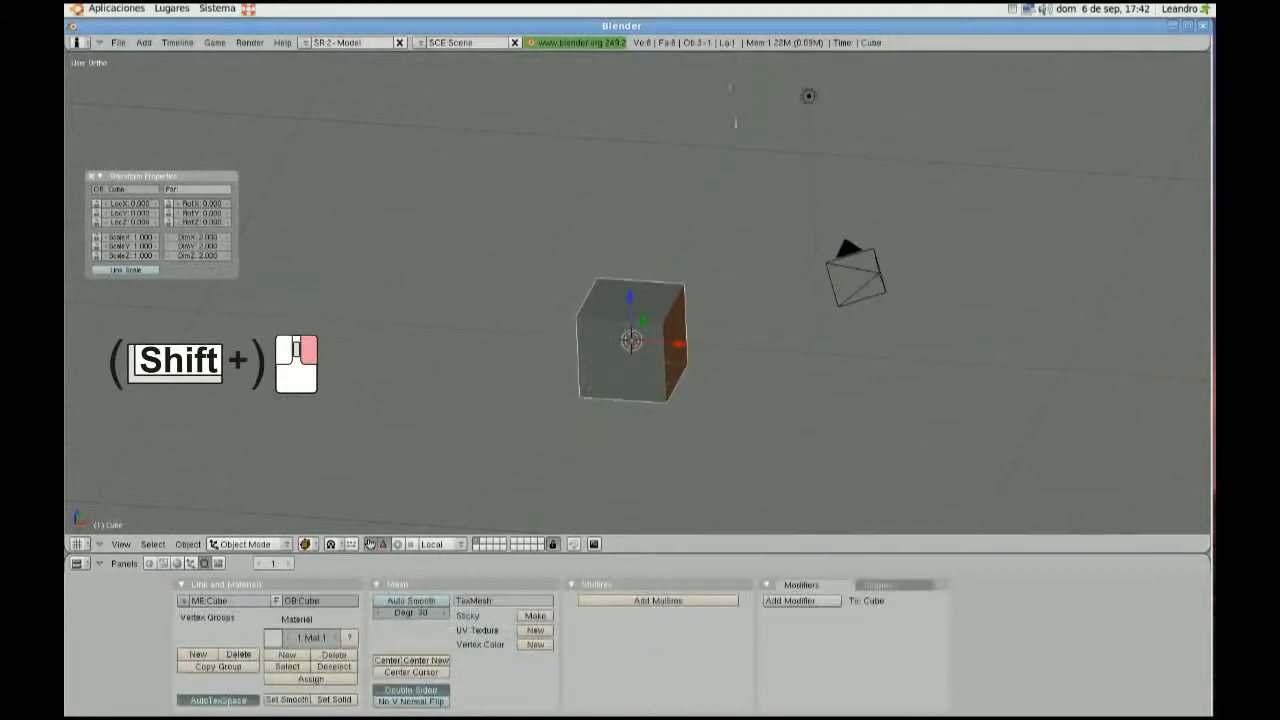
Look at the View & Controls preferences and hide the preferences area again
drag(729, 52, 729, 205)
click(194, 188)
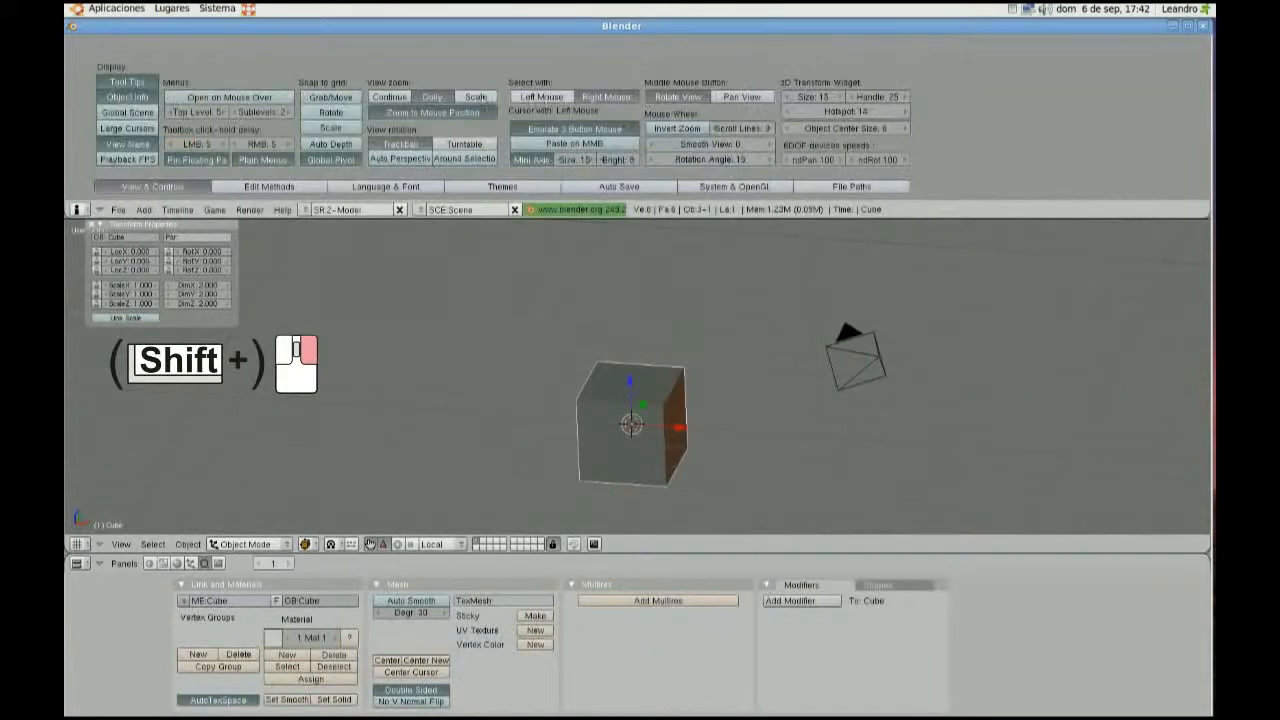
drag(698, 219, 700, 52)
Select the cube, camera and lamp together and set the transform orientation to Global
right_click(809, 98)
right_click(872, 275)
right_click(667, 313)
shift+right_click(890, 279)
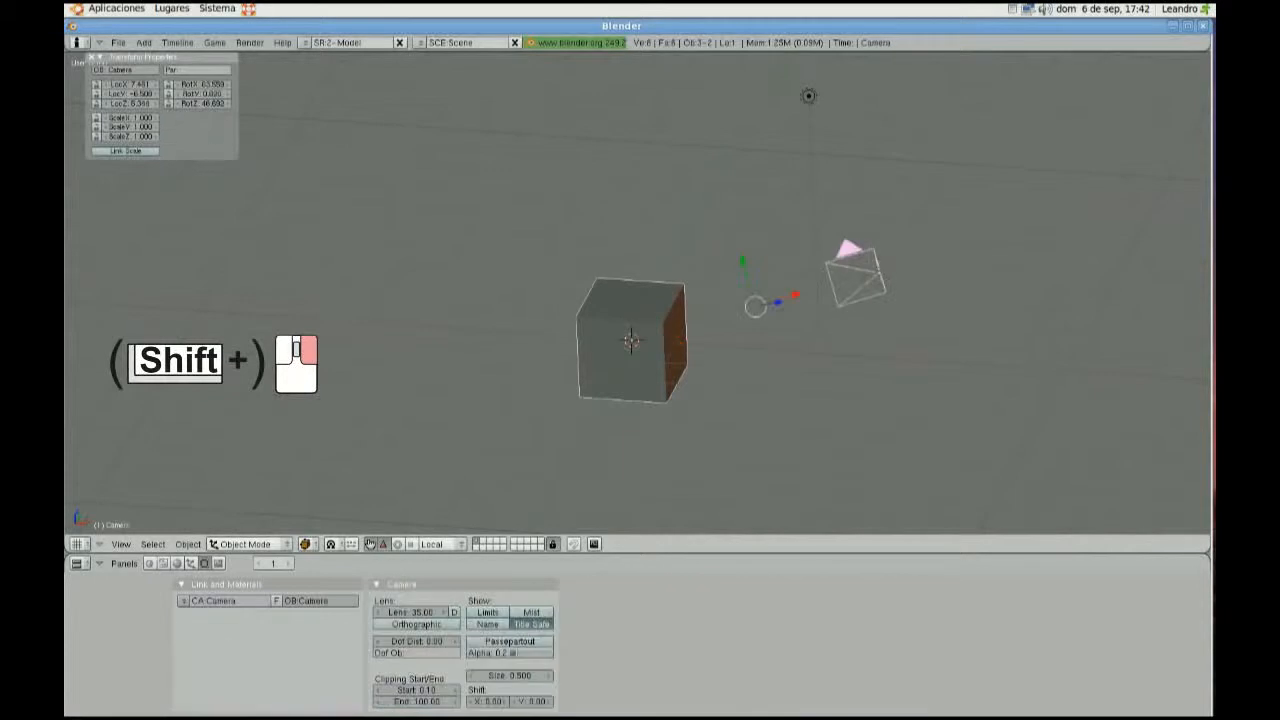
shift+right_click(810, 98)
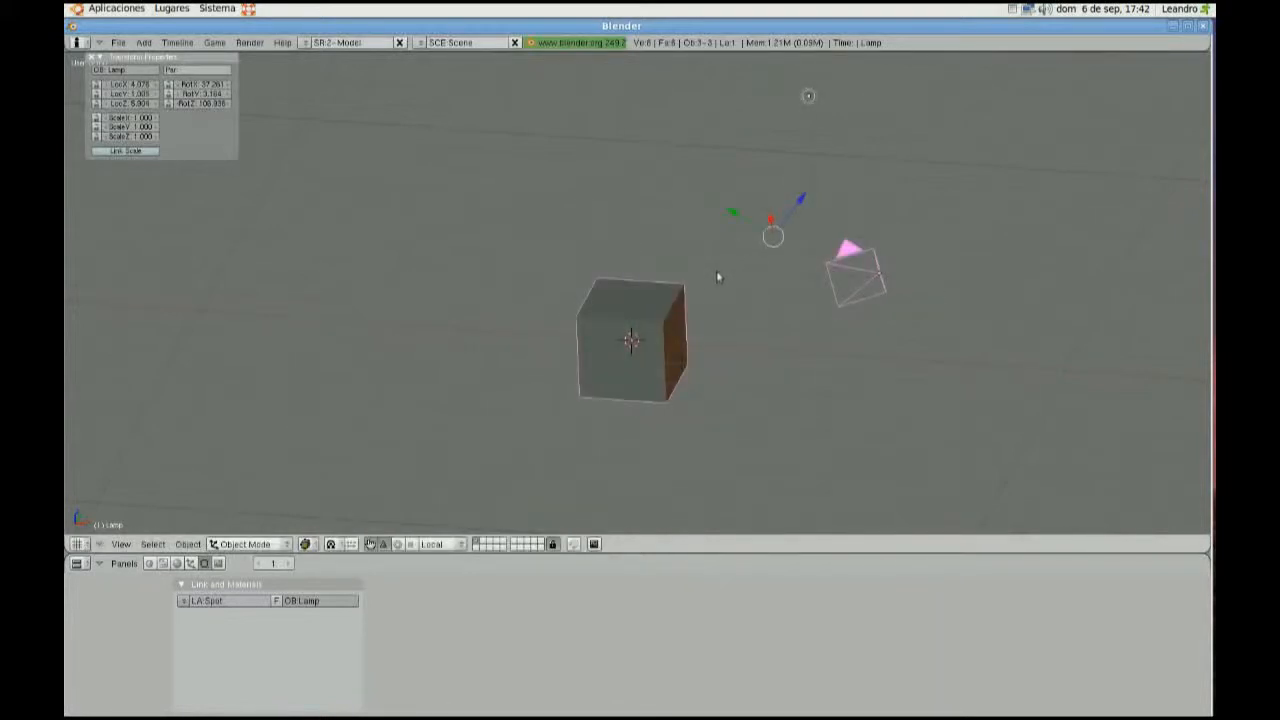
click(440, 544)
click(436, 531)
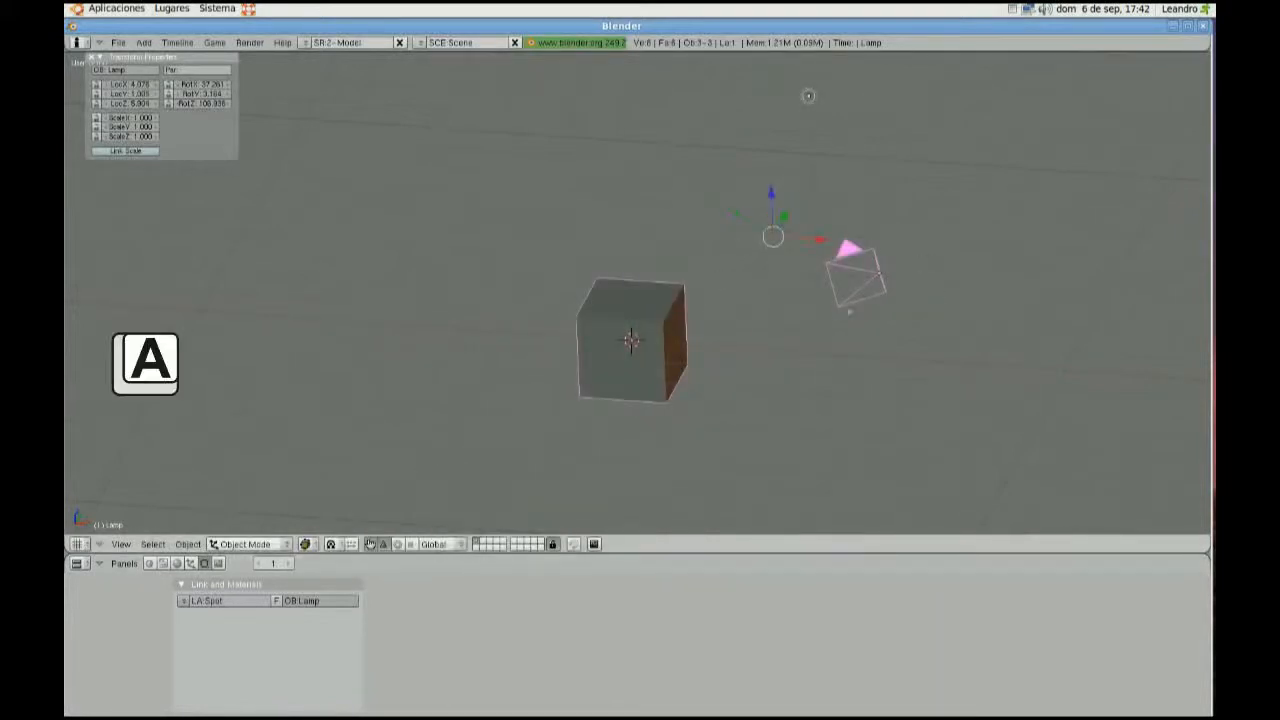
Toggle the selection of all objects several times, also clearing it after selecting the cube and the camera individually
key(a)
key(a)
key(a)
key(a)
key(a)
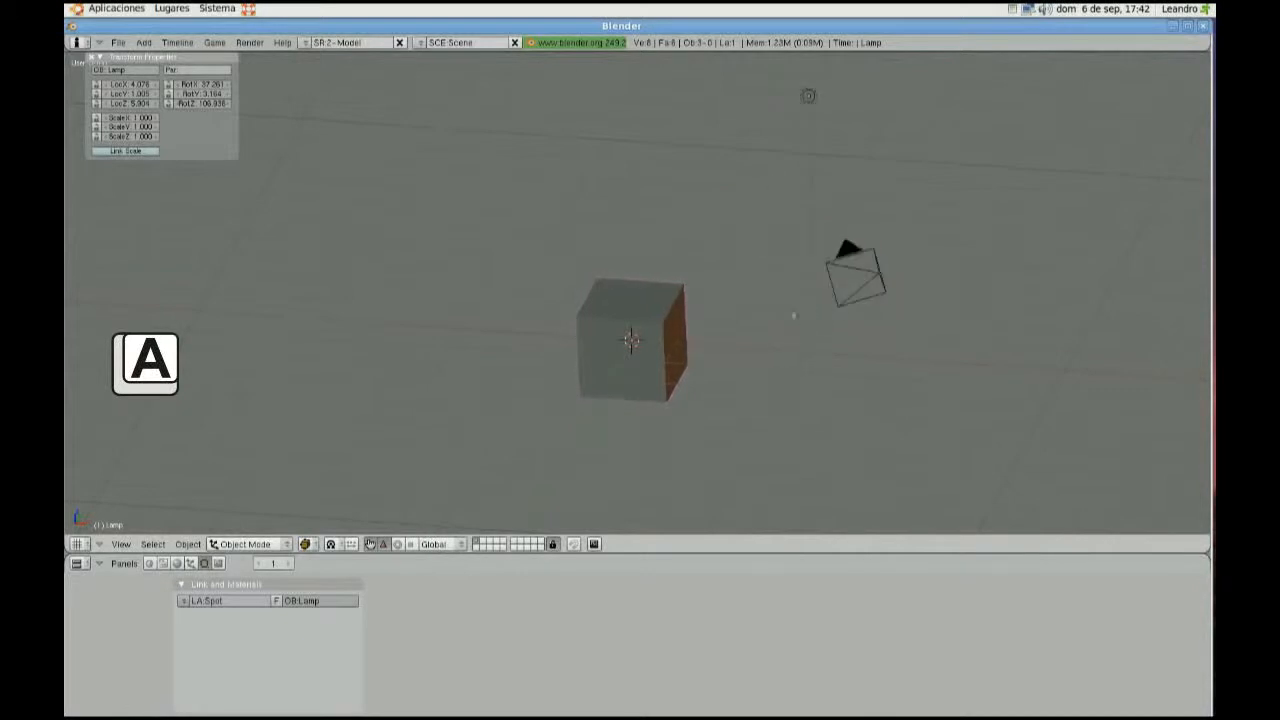
right_click(659, 306)
key(a)
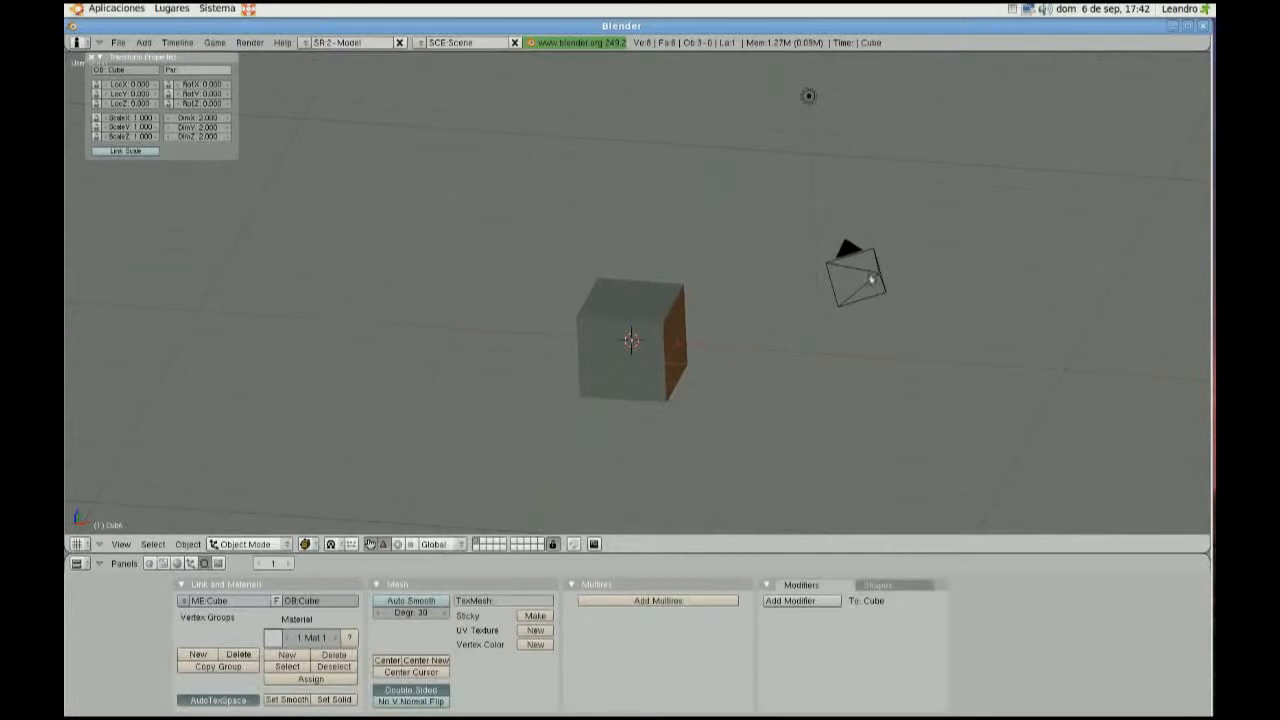
right_click(871, 280)
key(a)
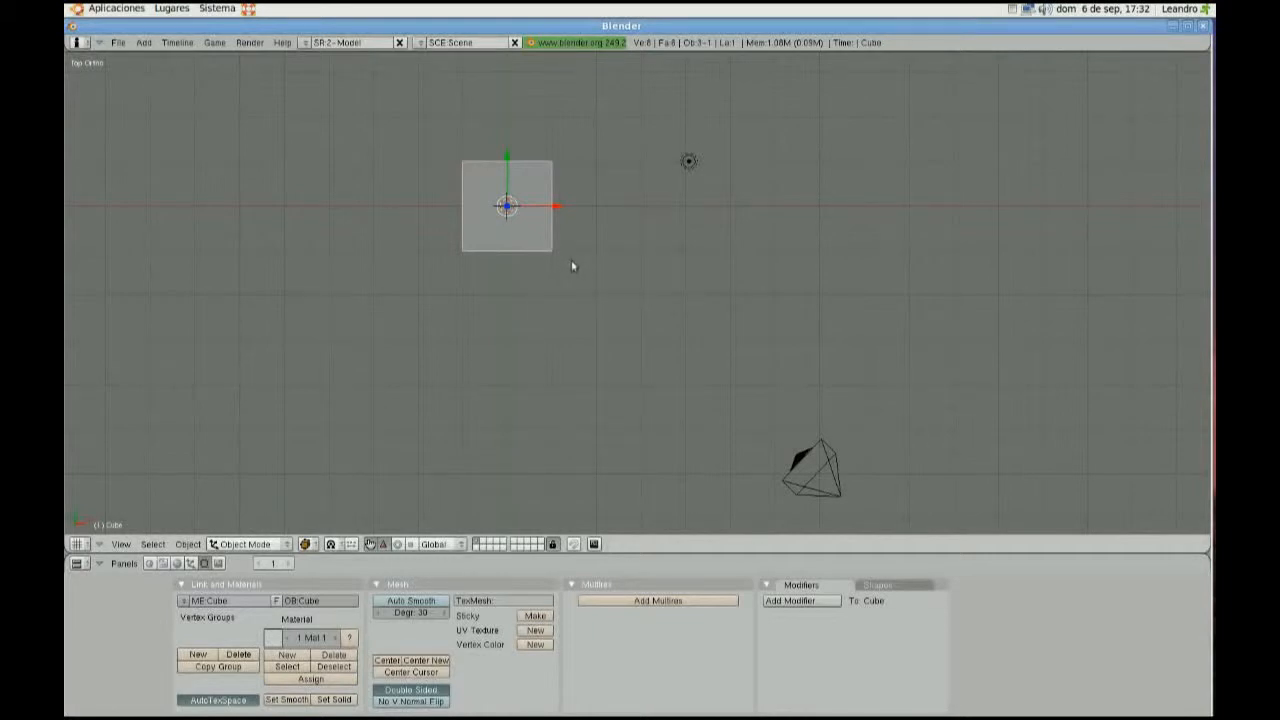
Try moving the cube along the X axis and along the Y axis with the manipulator, undoing each move
middle_drag(590, 400, 566, 331)
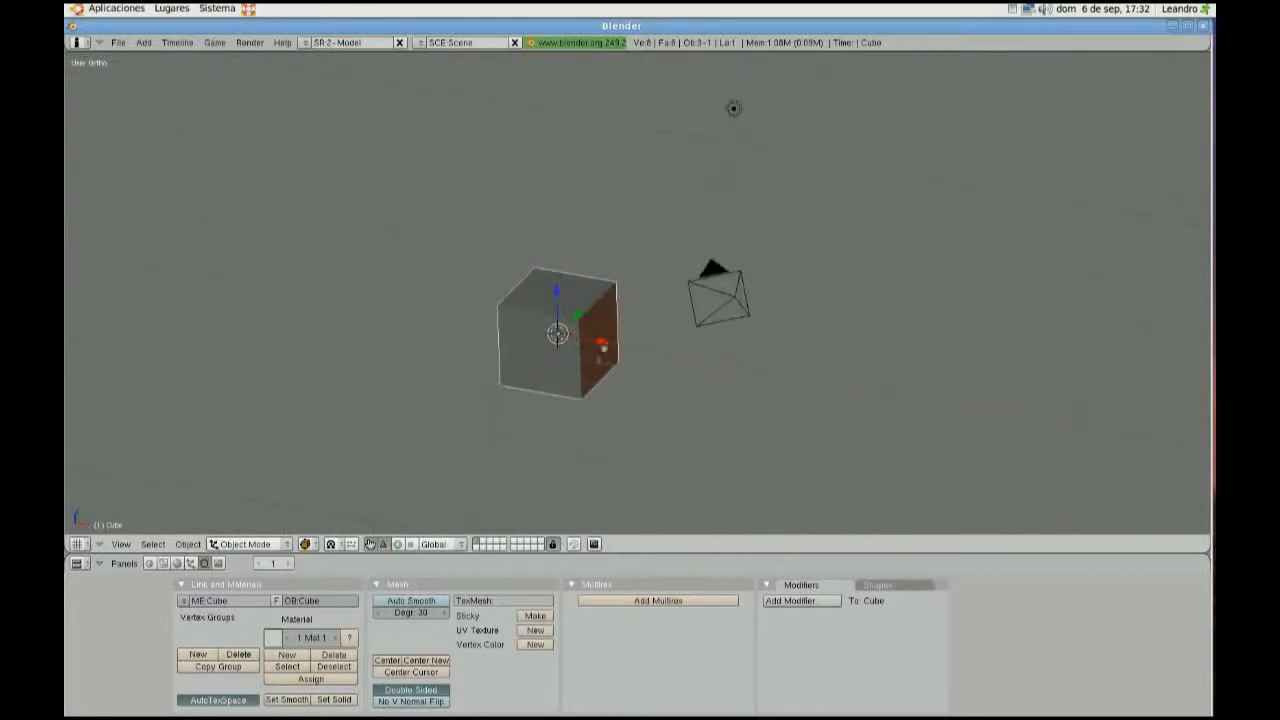
drag(600, 343, 743, 374)
key(ctrl+z)
drag(579, 318, 630, 268)
key(ctrl+z)
Try rotating the cube with the rotate manipulator and scaling it along X with the scale manipulator, undoing each change
click(397, 543)
drag(588, 314, 547, 298)
key(ctrl+z)
click(410, 544)
drag(604, 342, 676, 356)
key(ctrl+z)
Enable the translate, rotate and scale manipulators together and try two rotations of the cube, undoing both
click(397, 544)
click(383, 544)
click(397, 544)
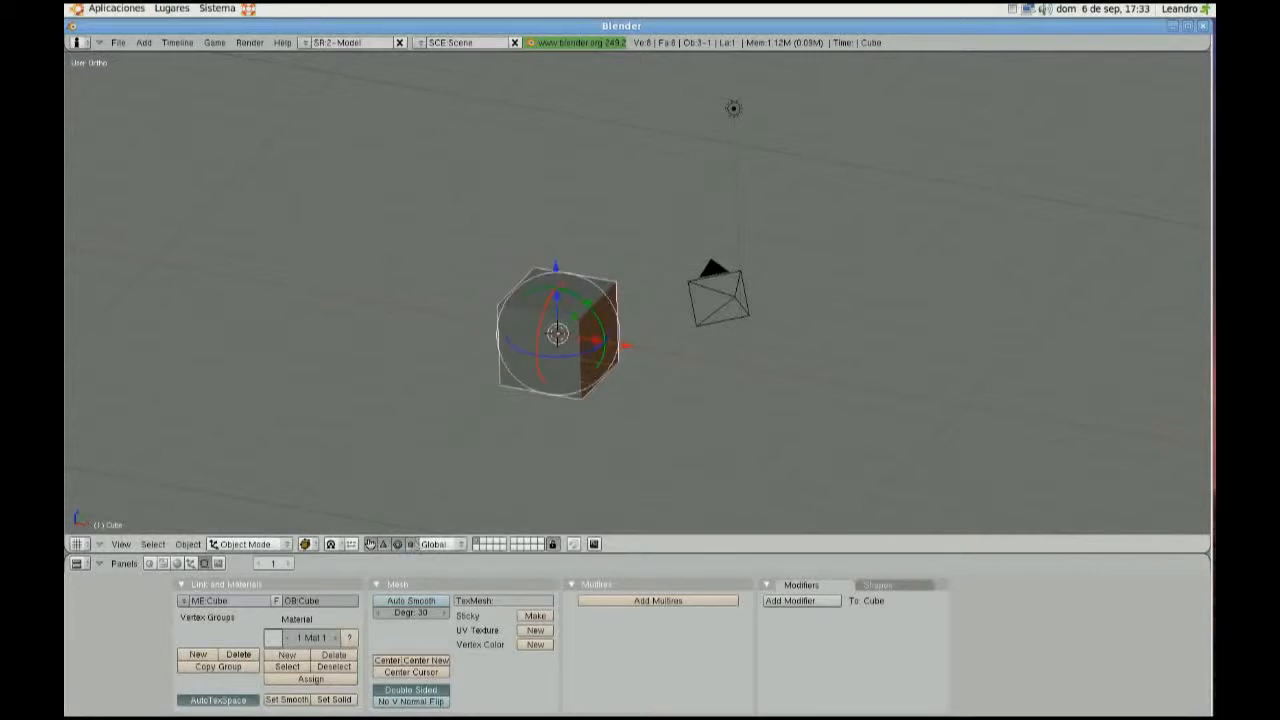
drag(594, 324, 582, 346)
drag(542, 305, 594, 309)
key(ctrl+z)
key(ctrl+z)
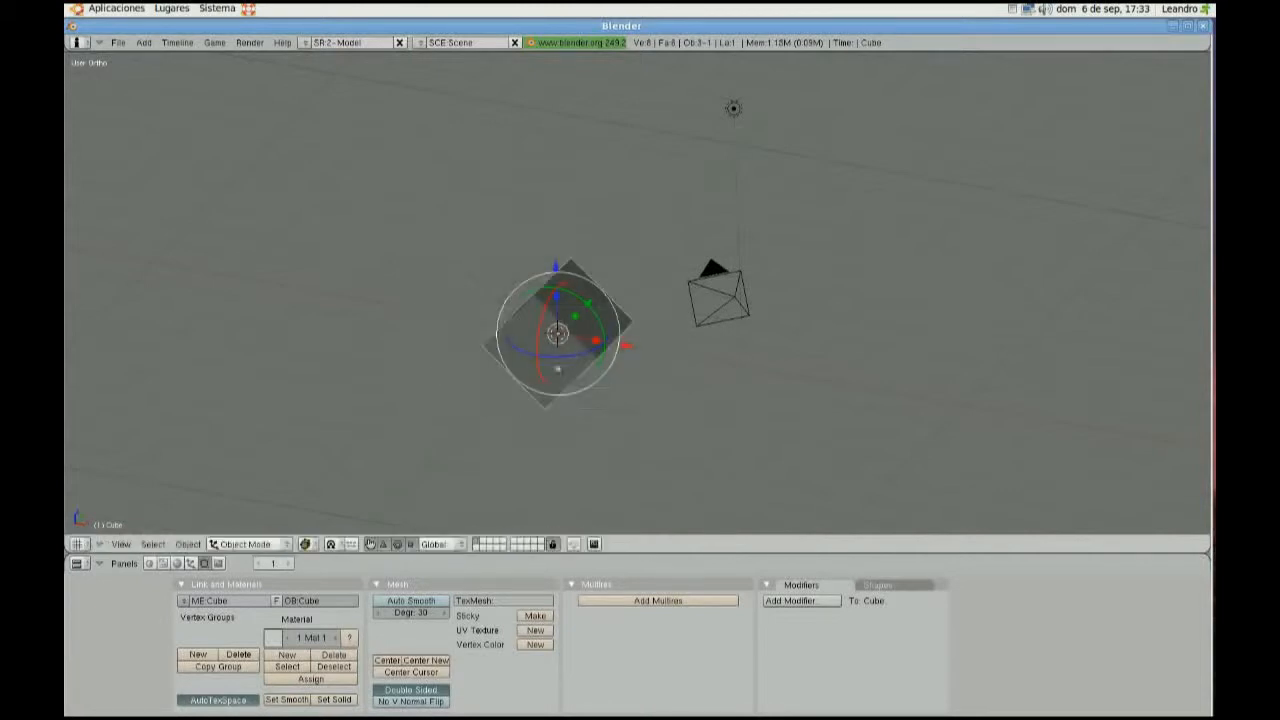
key(ctrl+z)
key(ctrl+z)
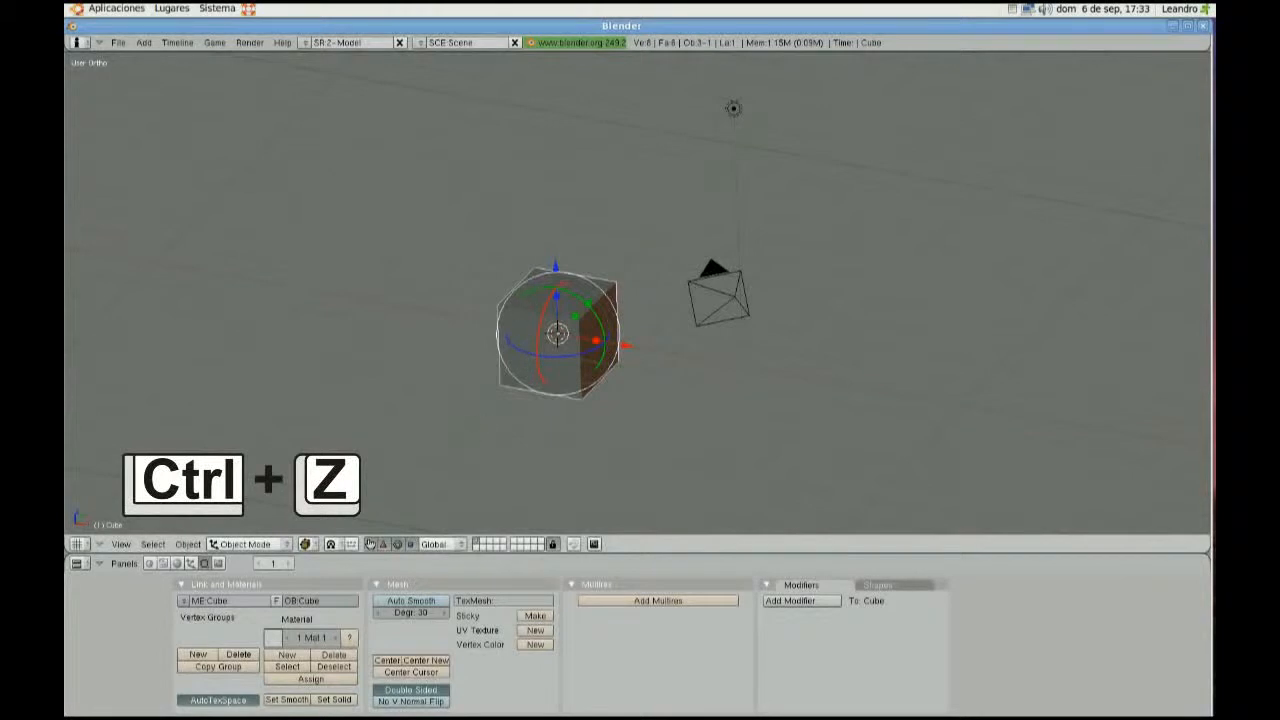
Try rotating the cube about the Z axis and moving it along X with the combined manipulator, undoing each change
drag(590, 352, 570, 355)
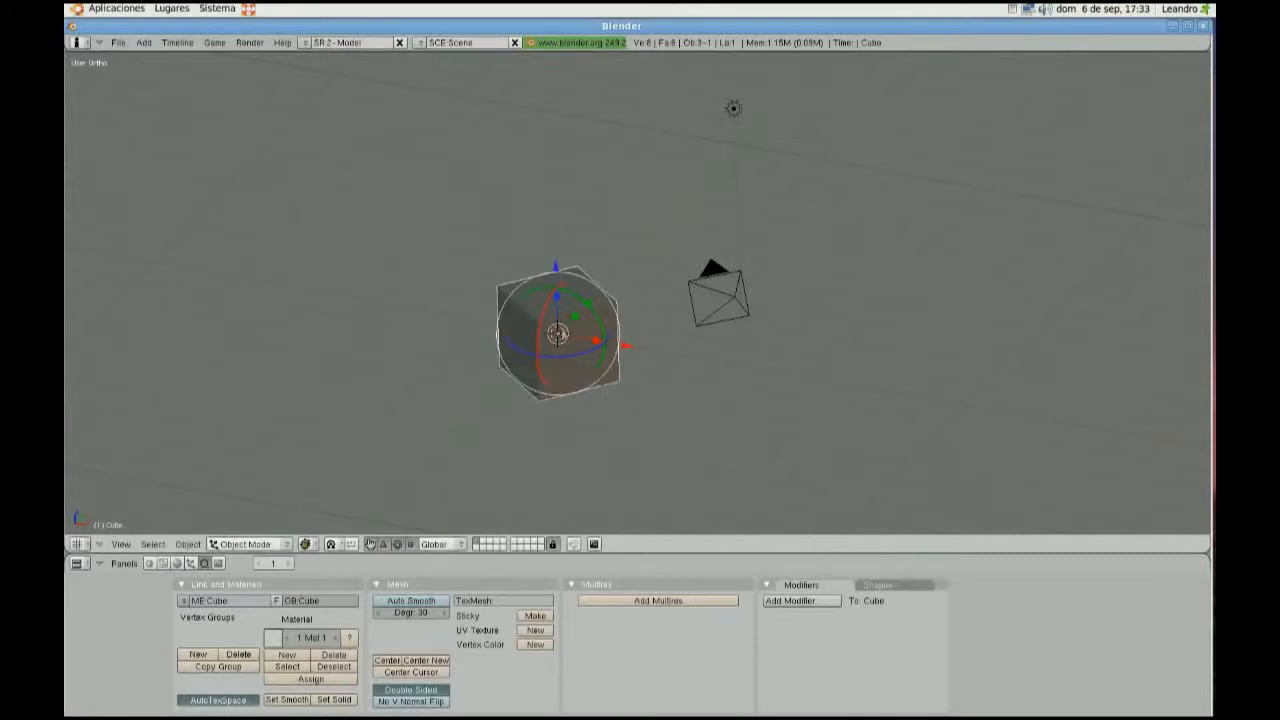
key(ctrl+z)
drag(630, 350, 712, 368)
key(ctrl+z)
Rotate the cube about Z, change the transform orientation, and try moving the cube along the reoriented X axis
drag(581, 357, 561, 370)
click(436, 548)
click(441, 524)
key(g)
right_click(686, 457)
drag(628, 322, 800, 271)
right_click(800, 271)
Set the transform orientation back to Global and show only the translate manipulator
click(432, 543)
click(440, 486)
click(382, 545)
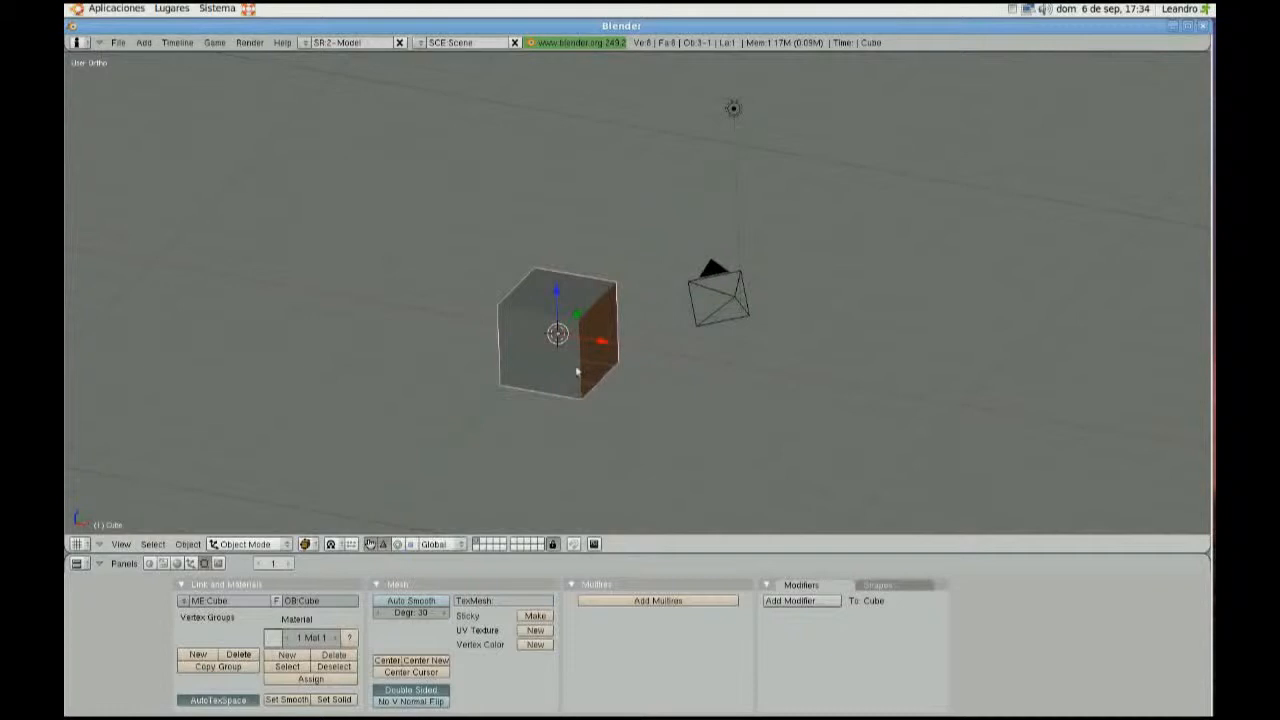
Try moving, rotating and scaling the cube freely without the manipulator
key(g)
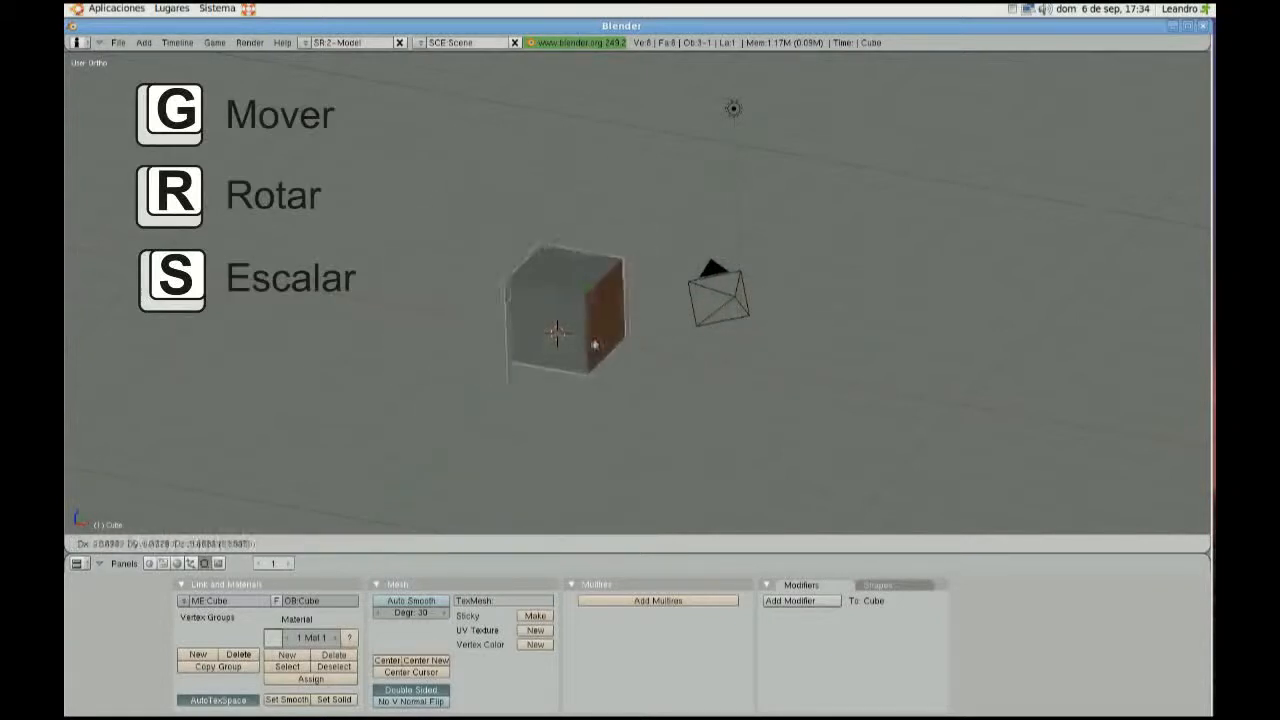
click(574, 356)
key(r)
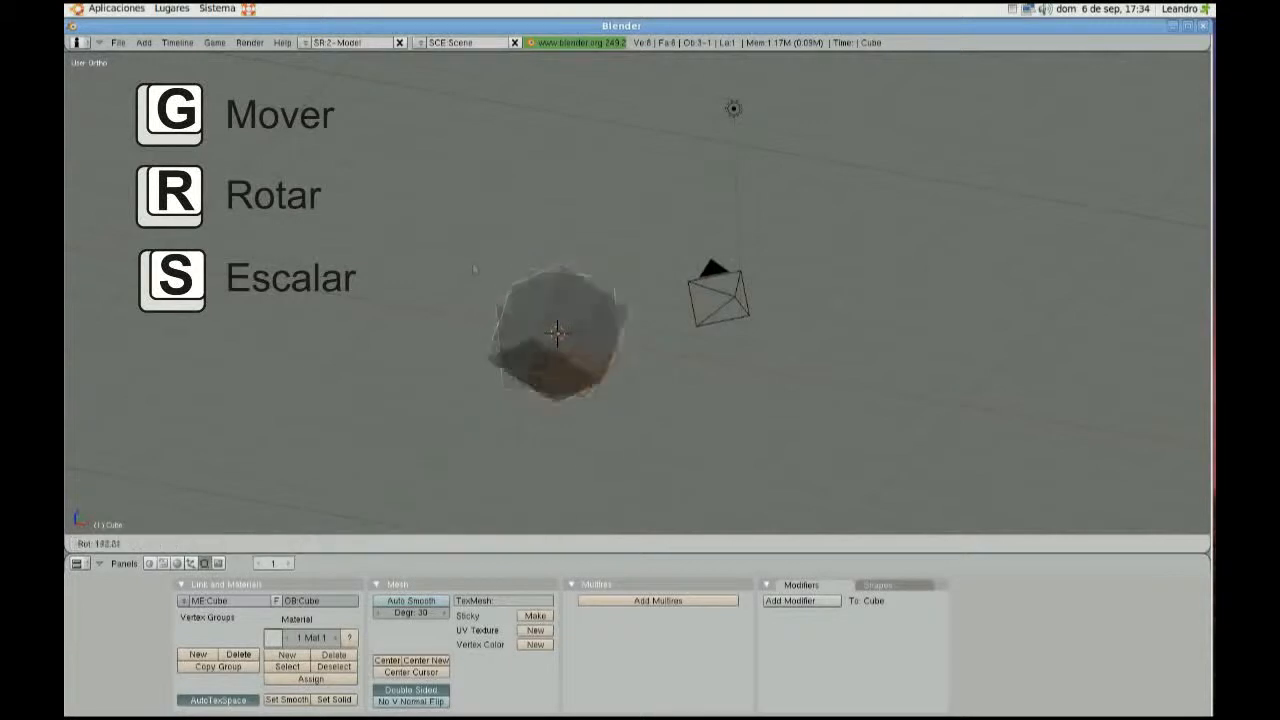
key(s)
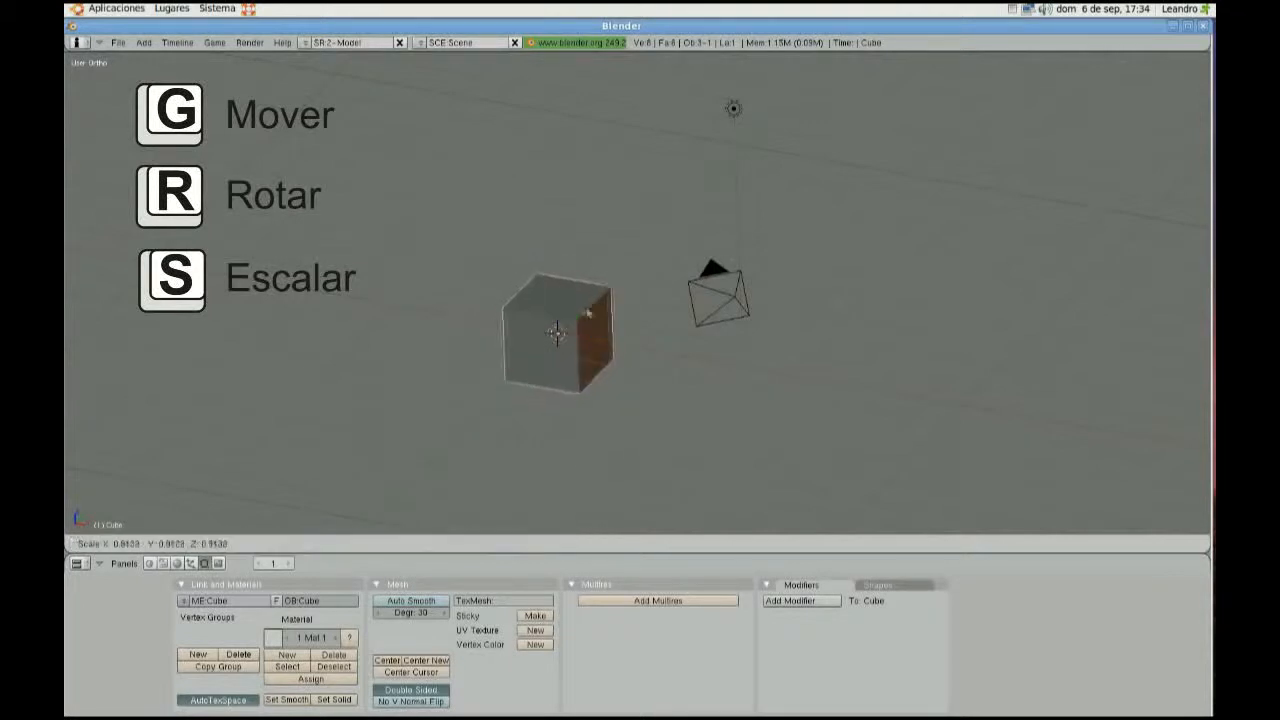
click(590, 342)
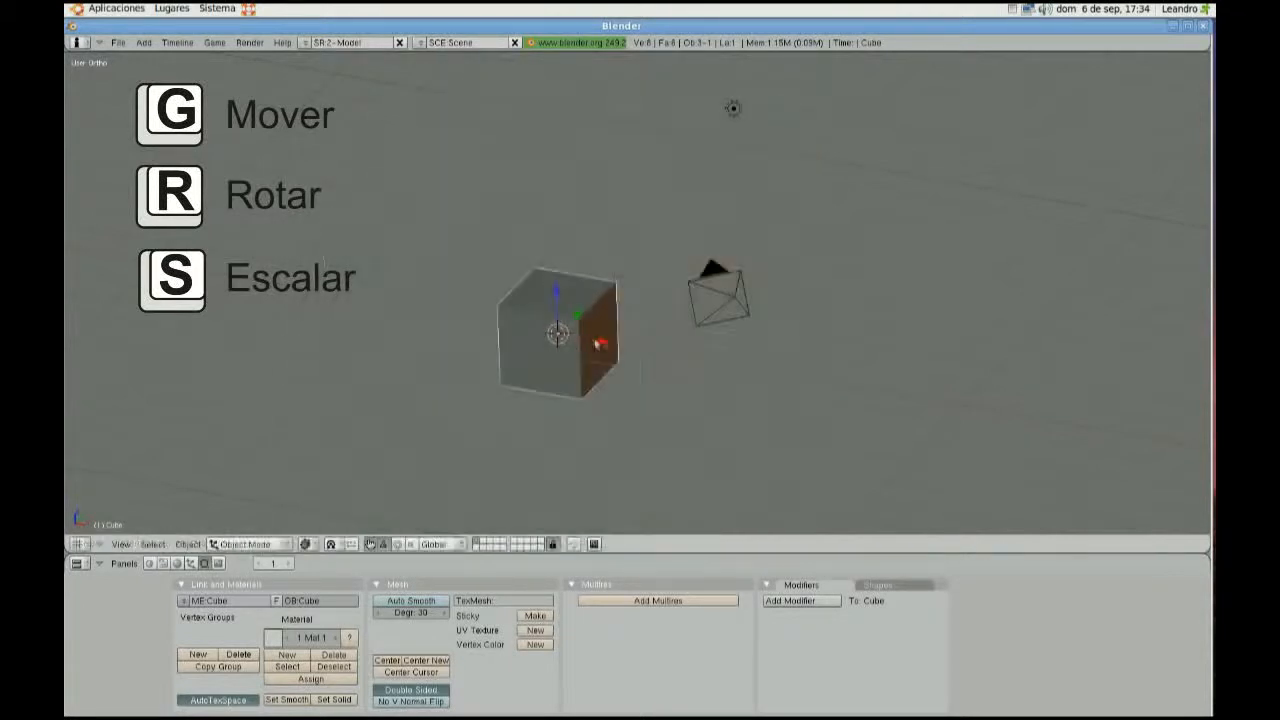
Move the cube freely to two different places in the scene, undoing each move
key(g)
click(754, 406)
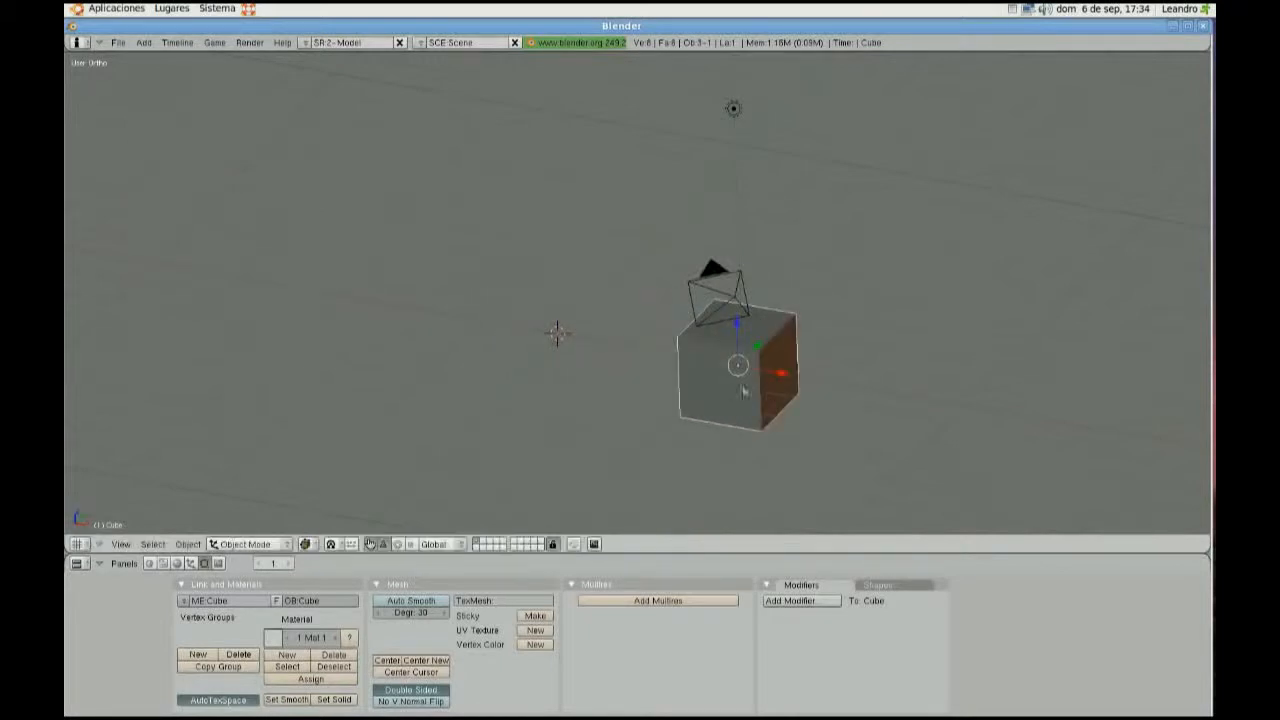
key(ctrl+z)
key(g)
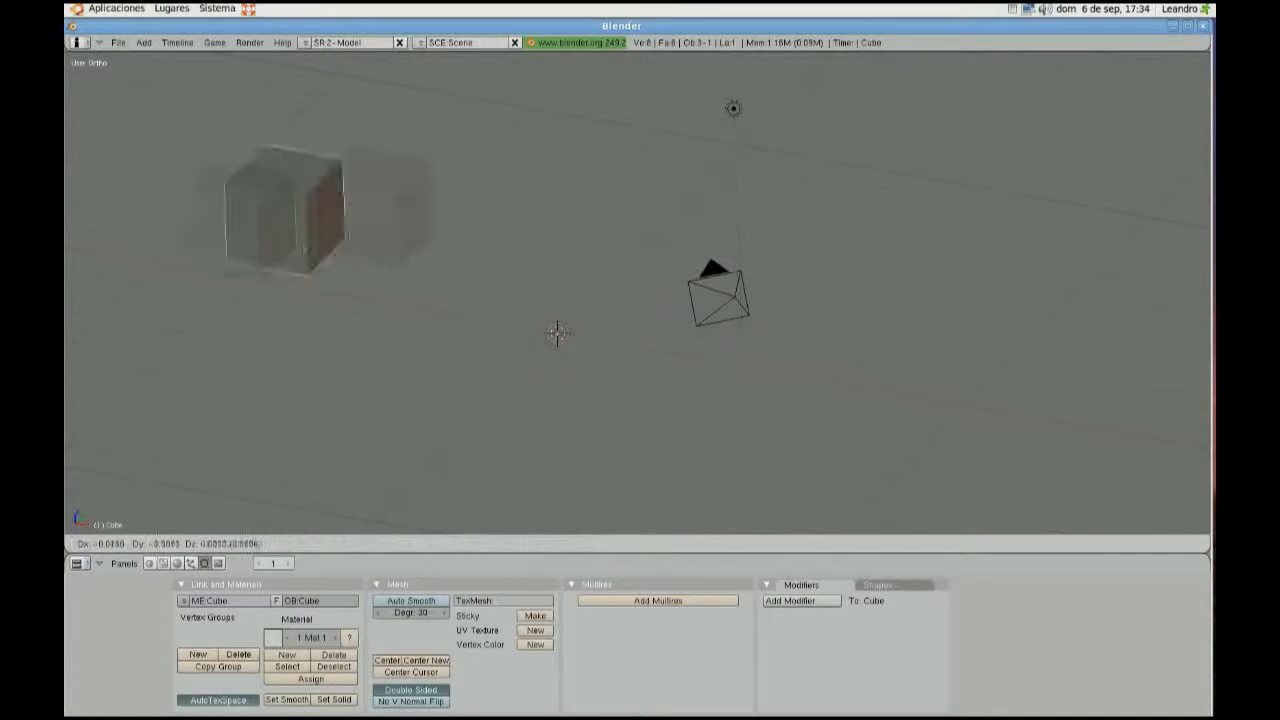
click(1022, 292)
key(ctrl+z)
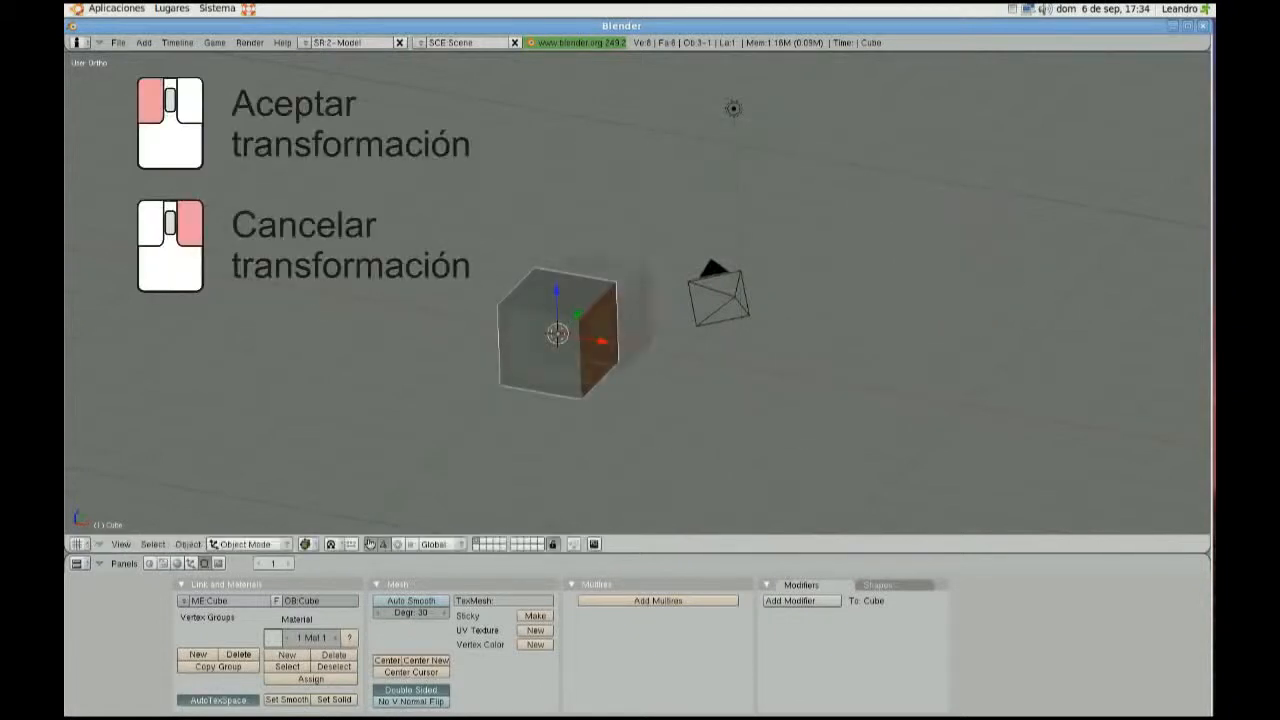
Try moving the cube once and scaling it up twice, cancelling each transformation
key(g)
right_click(845, 277)
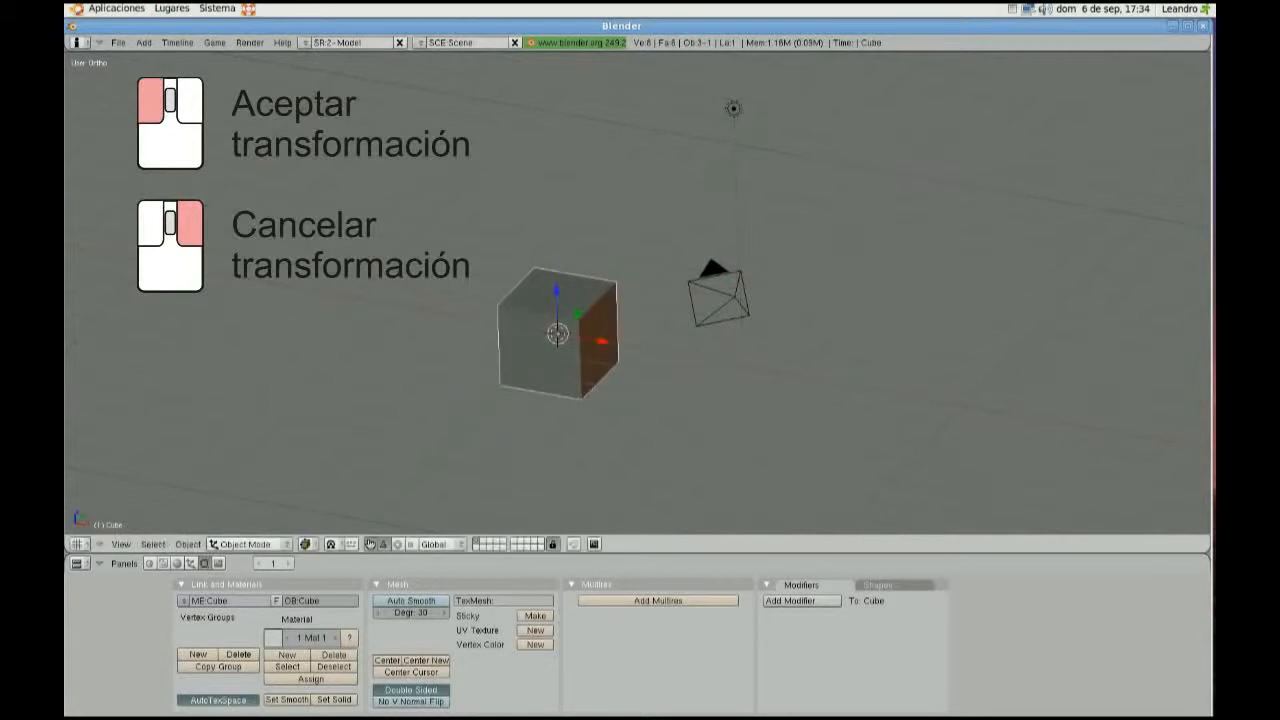
key(s)
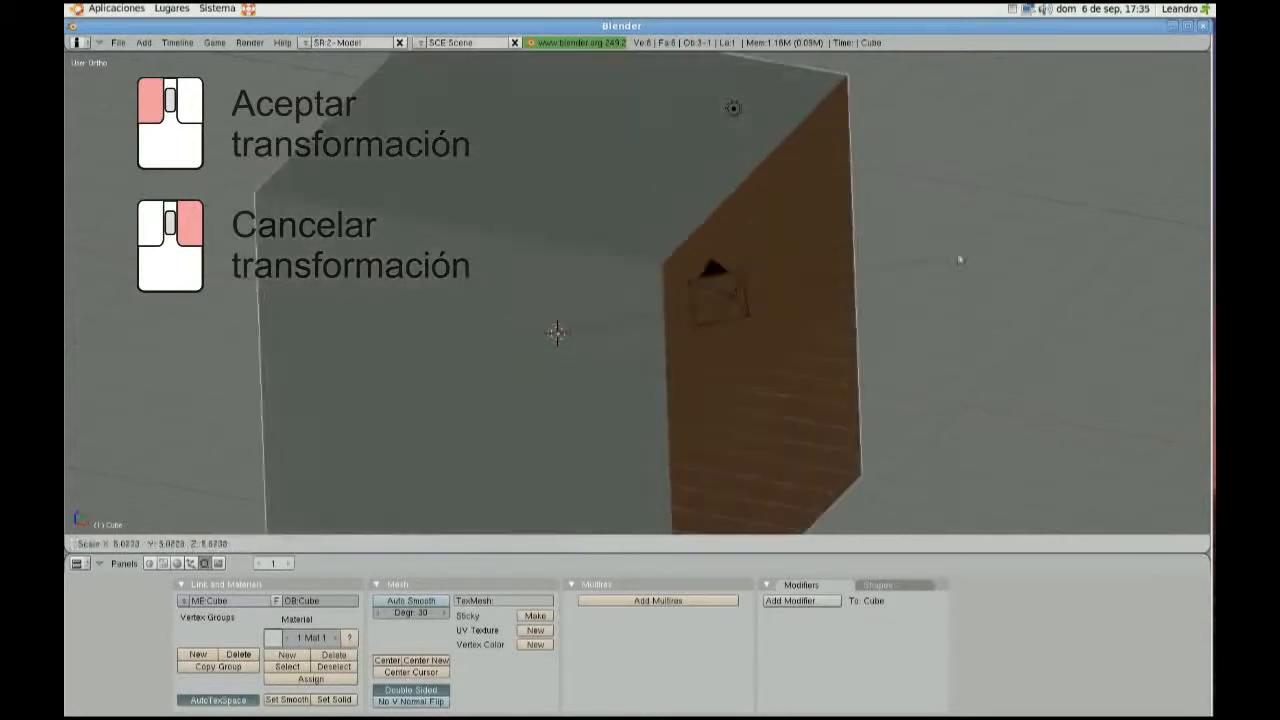
right_click(898, 323)
key(s)
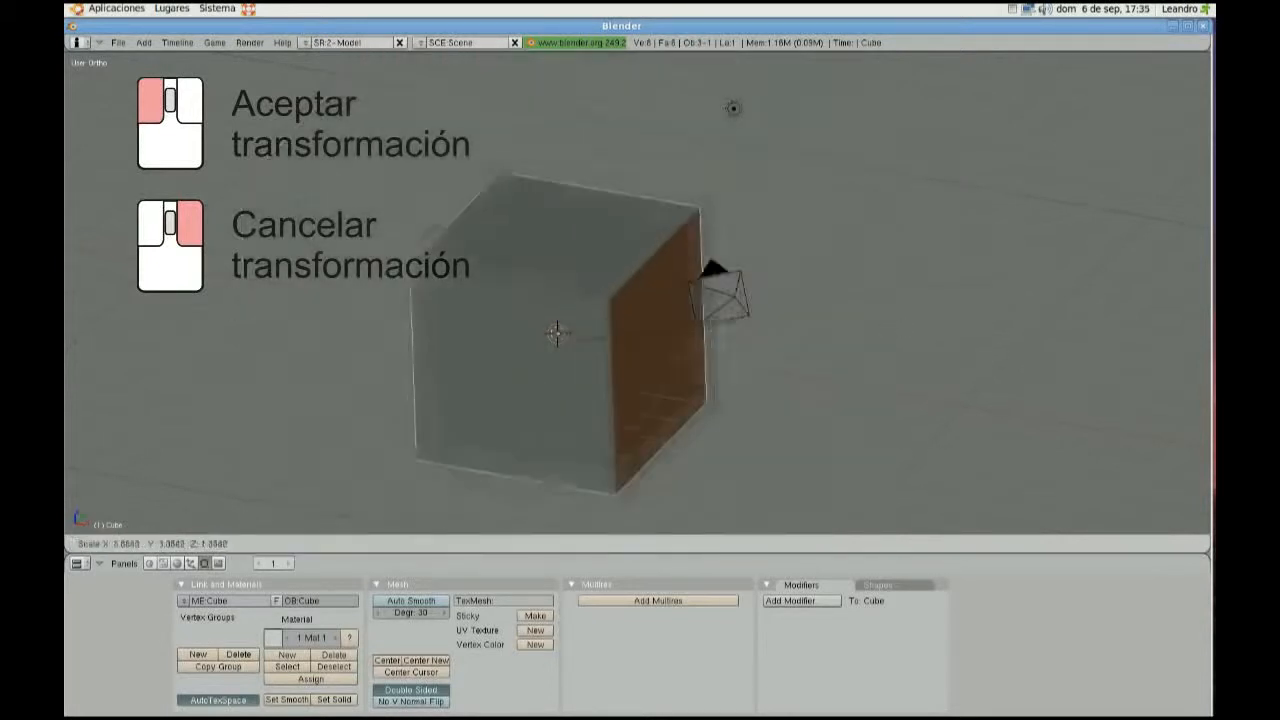
right_click(1122, 270)
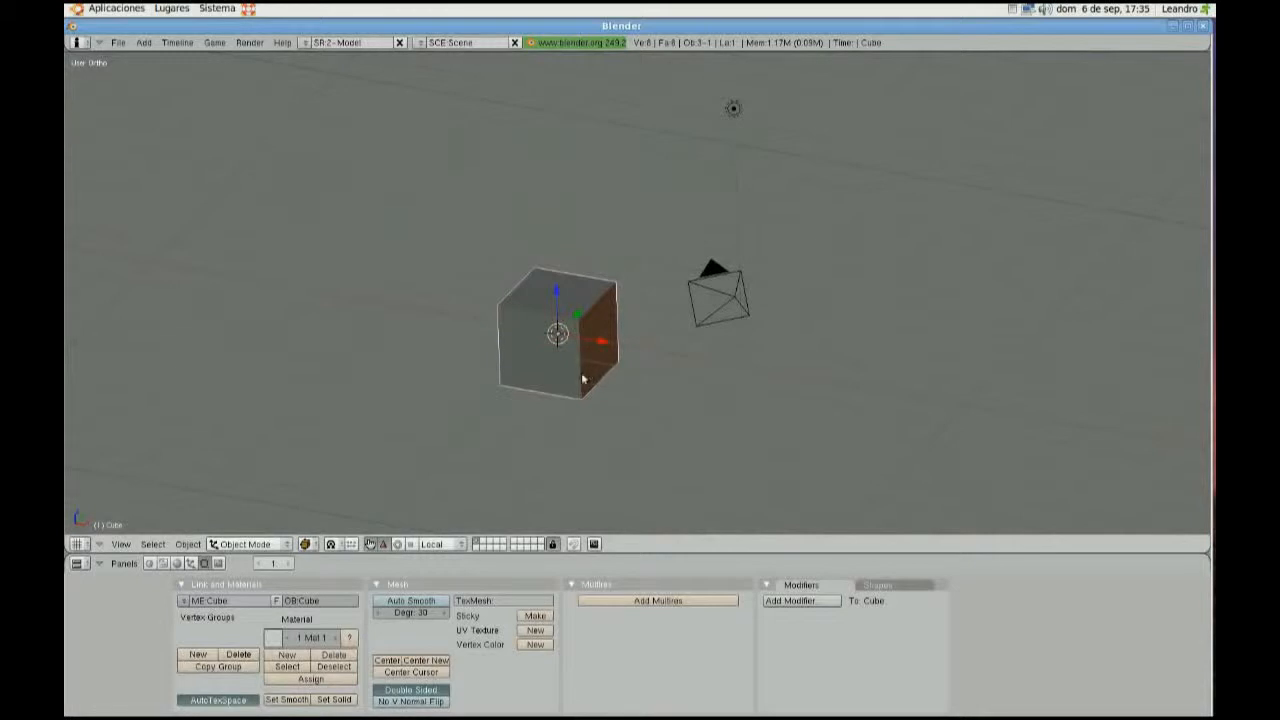
Try moving the cube constrained to the global X, Y and Z axes in turn within one move, and cancel it
key(g)
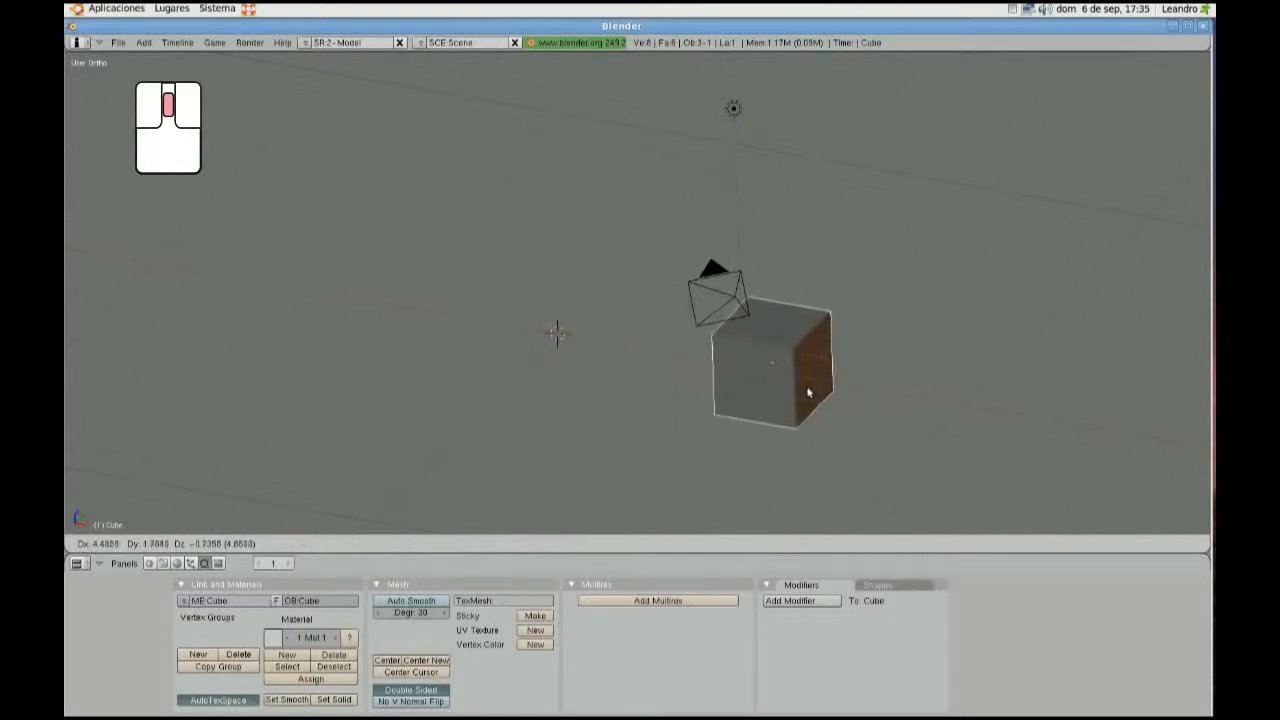
text(x)
text(5)
key(BackSpace)
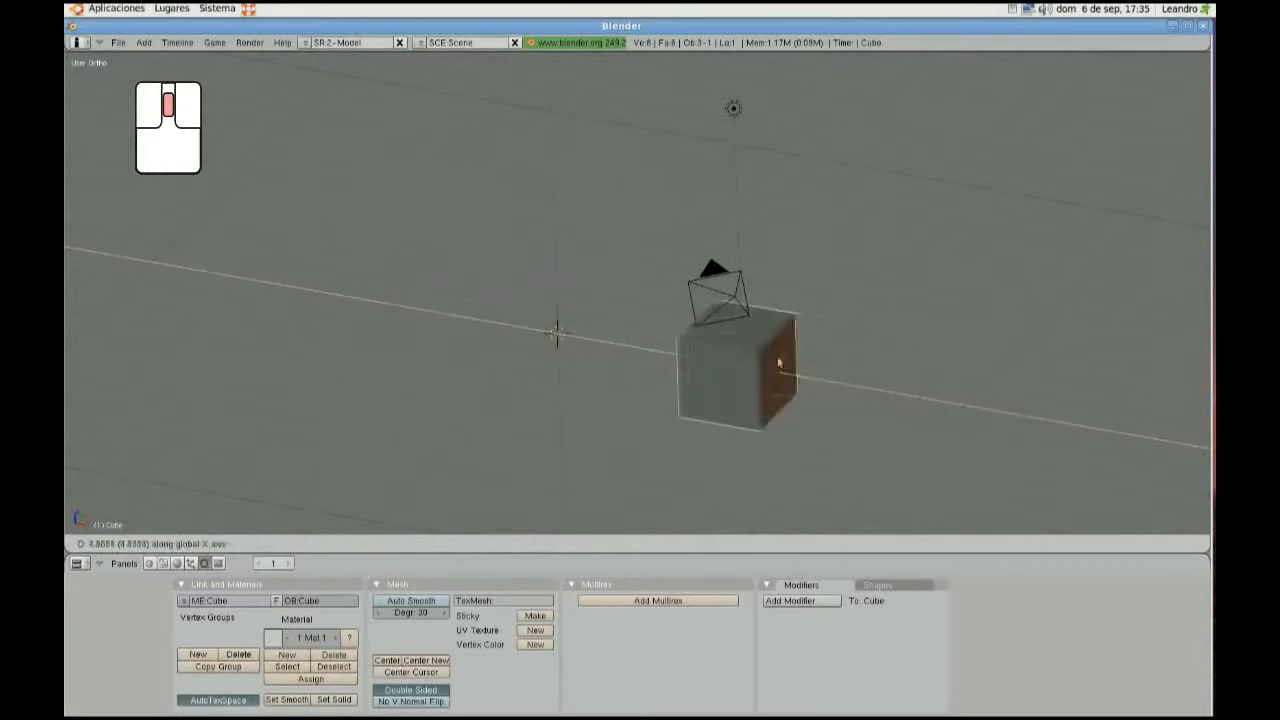
key(y)
middle_drag(617, 143, 561, 263)
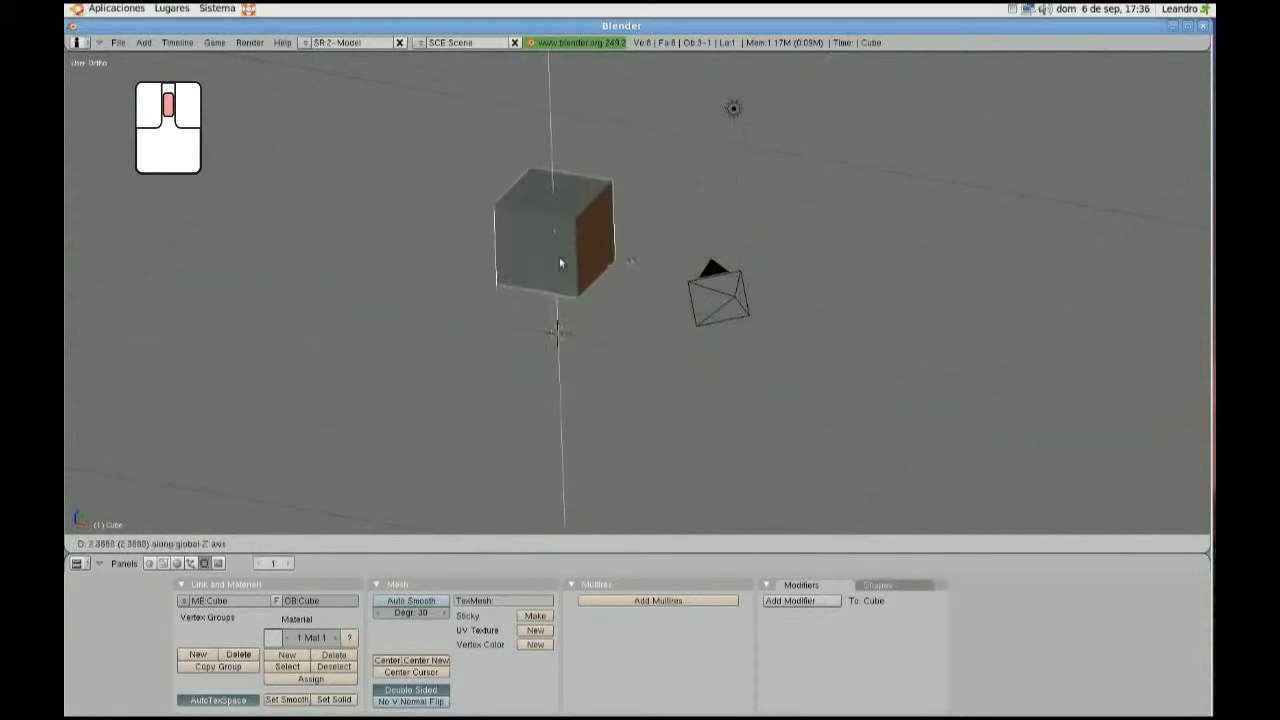
key(Escape)
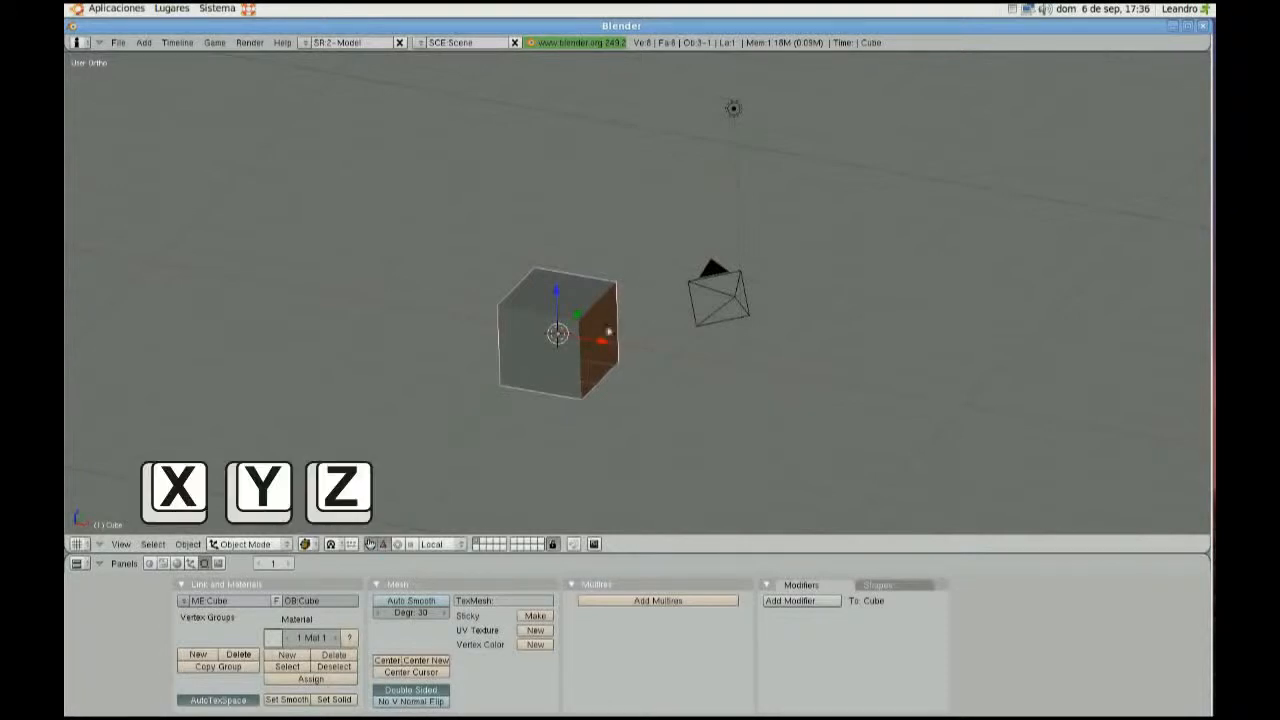
Try moving the cube along the global X axis by itself
key(g)
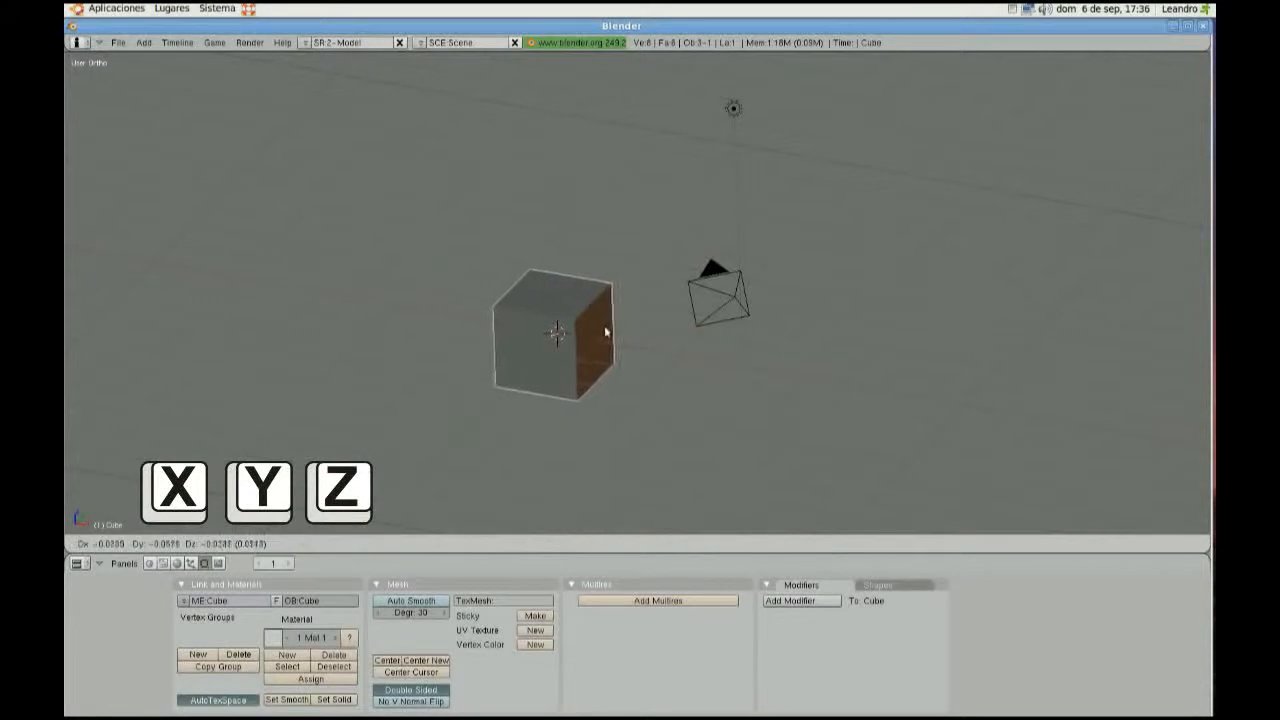
key(x)
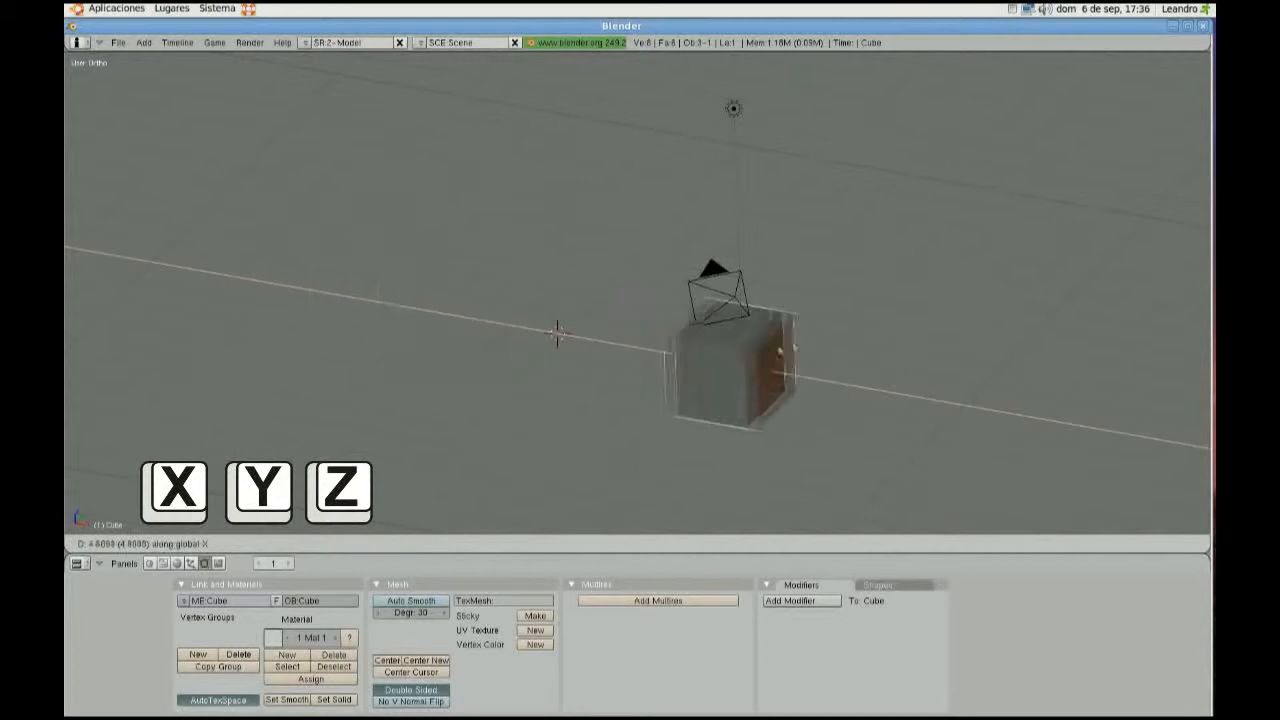
key(Escape)
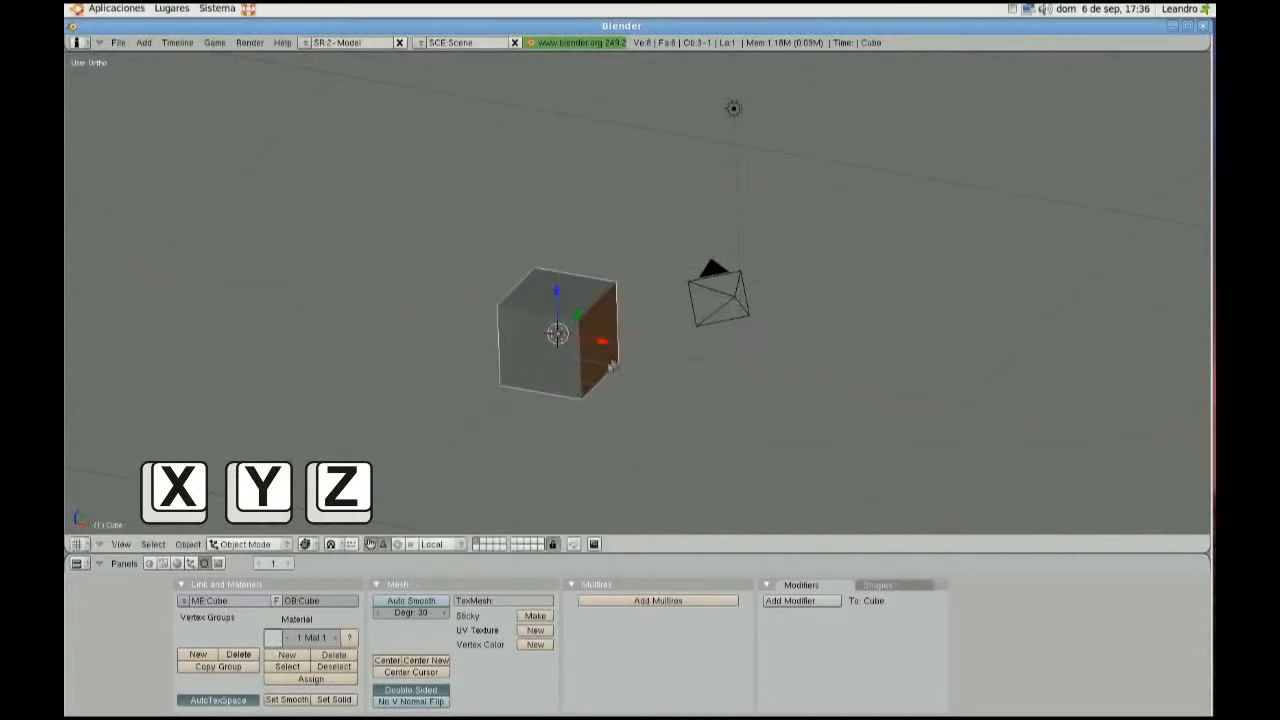
Rotate the cube about the global Z axis and try moving the rotated cube along the global X axis
key(r)
key(z)
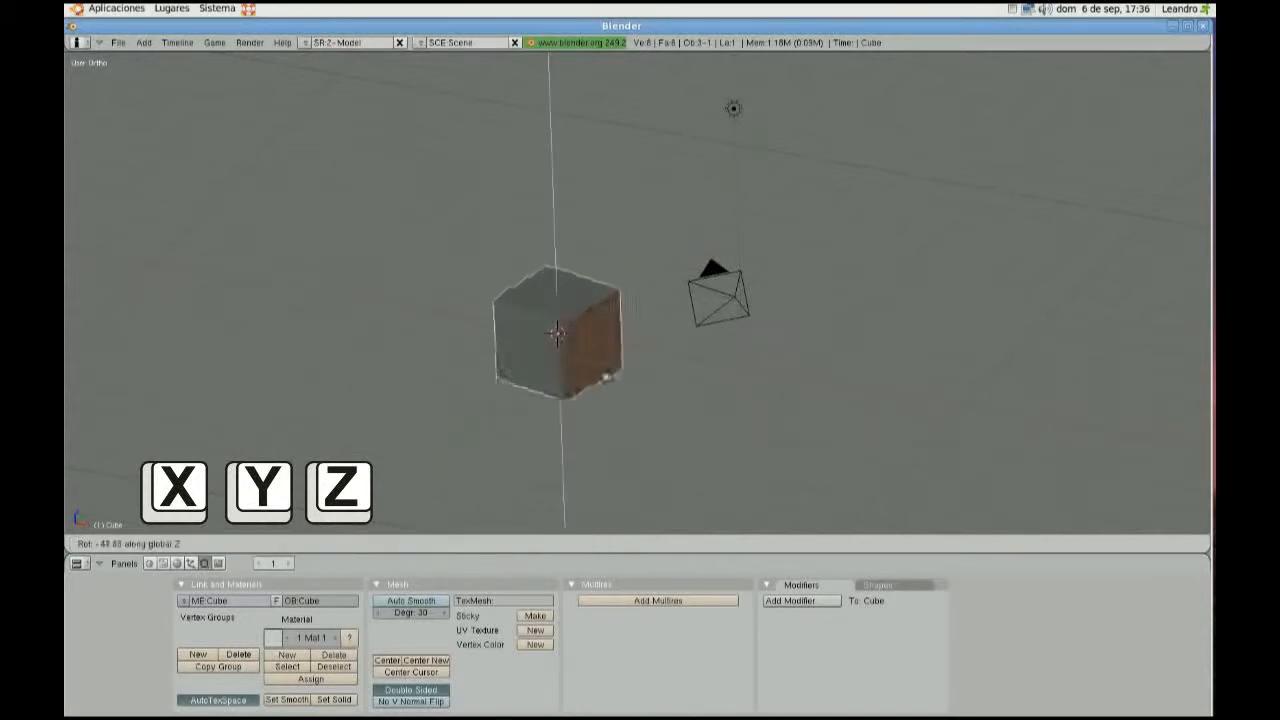
key(Escape)
key(g)
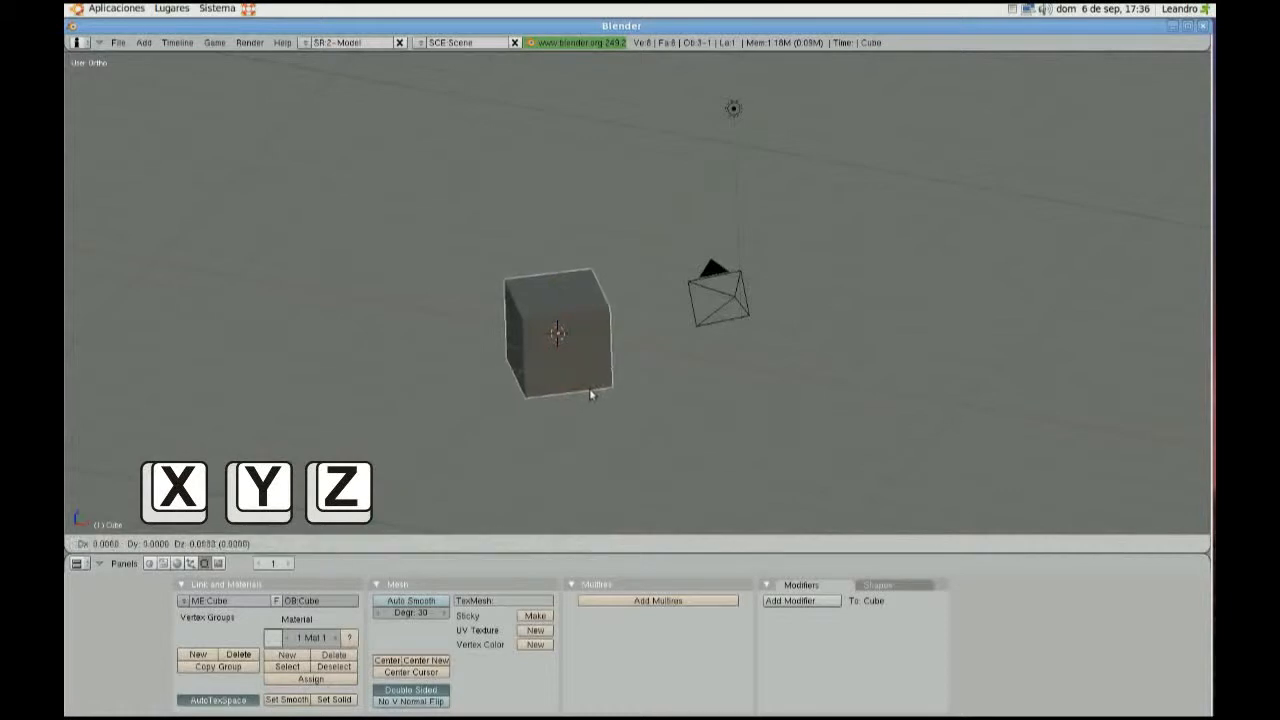
key(x)
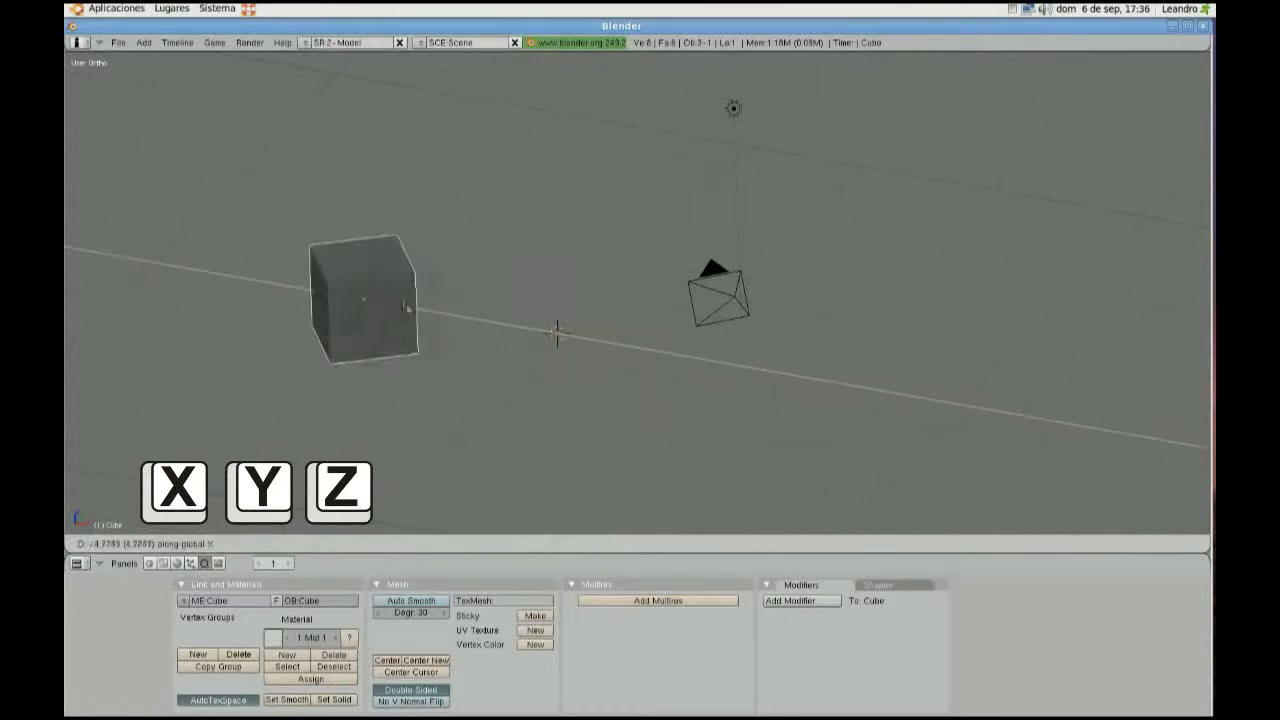
key(Escape)
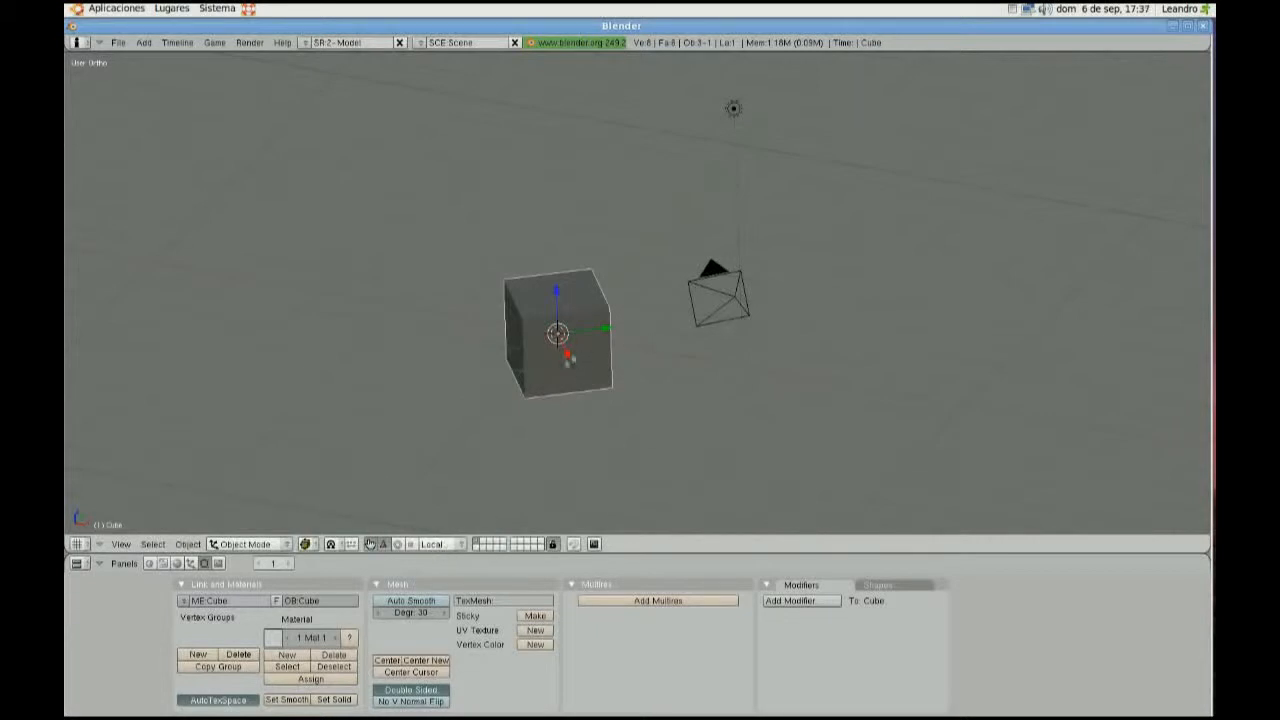
Try moving the rotated cube along its local X axis, and undo the cube's rotation
key(g)
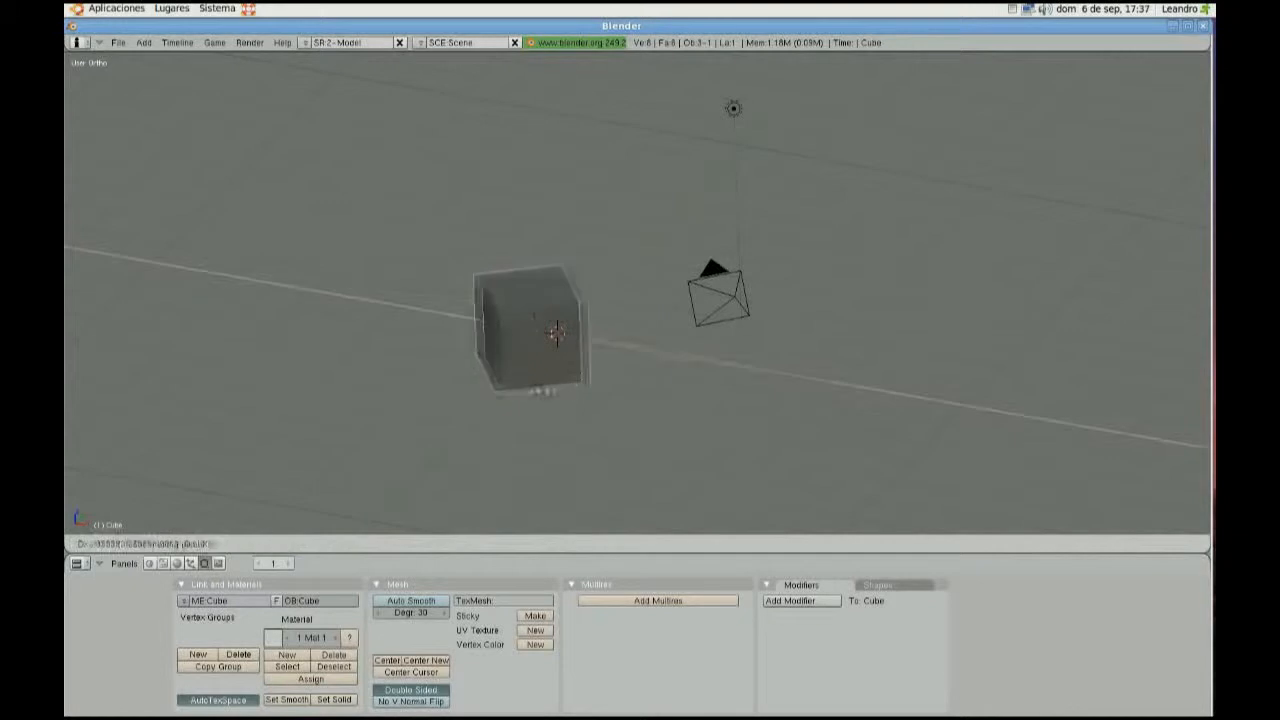
key(x)
key(x)
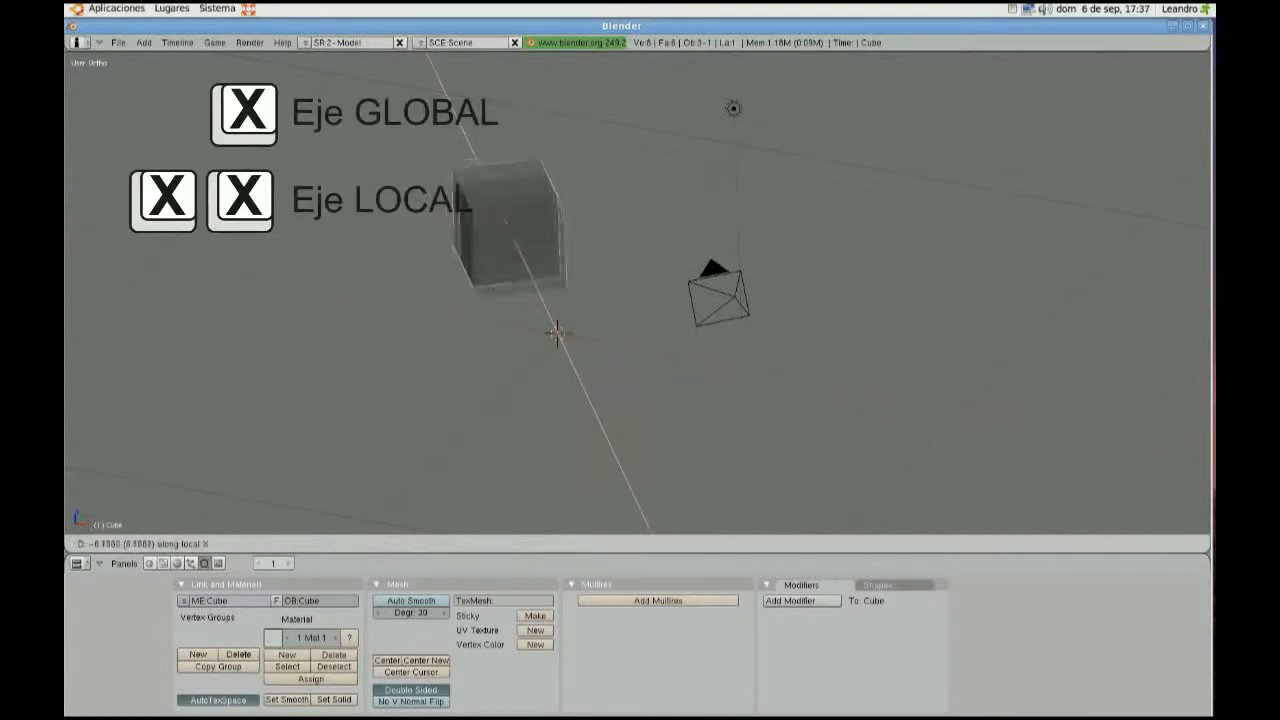
right_click(606, 374)
key(ctrl+z)
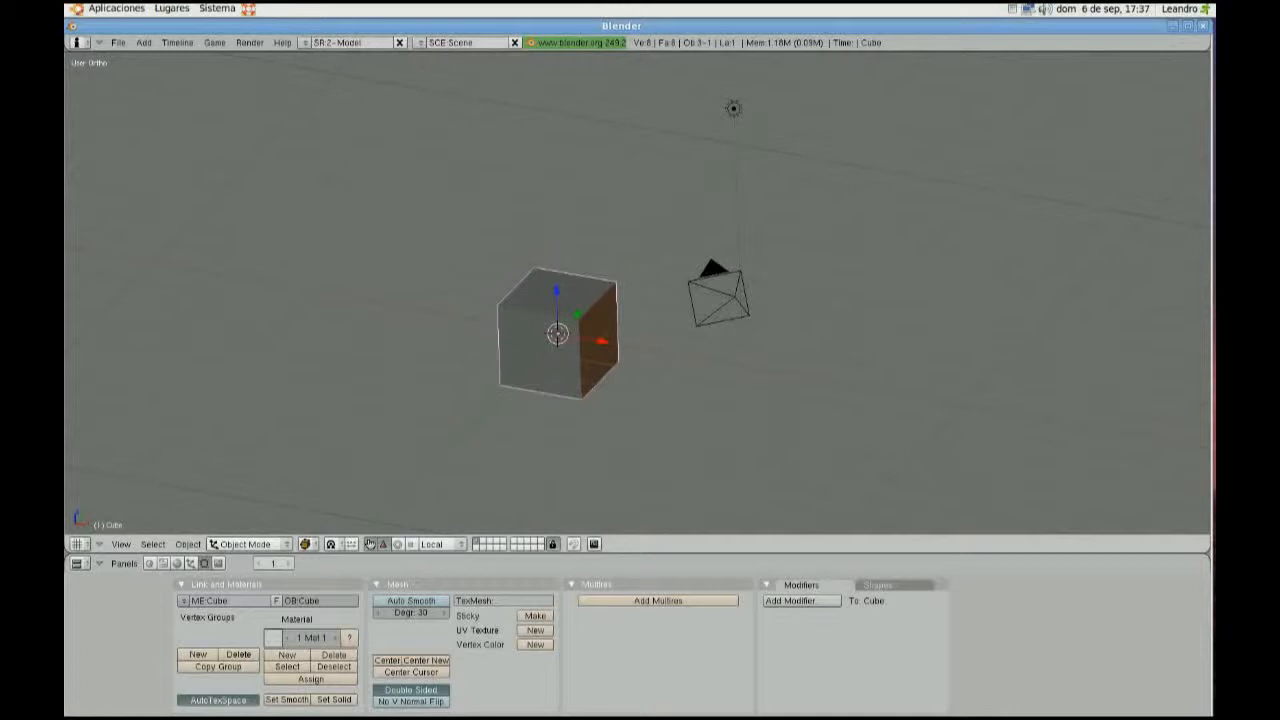
Move the cube freely up toward the camera, check its placement from another angle, and undo the move
drag(563, 336, 807, 192)
middle_drag(710, 285, 762, 256)
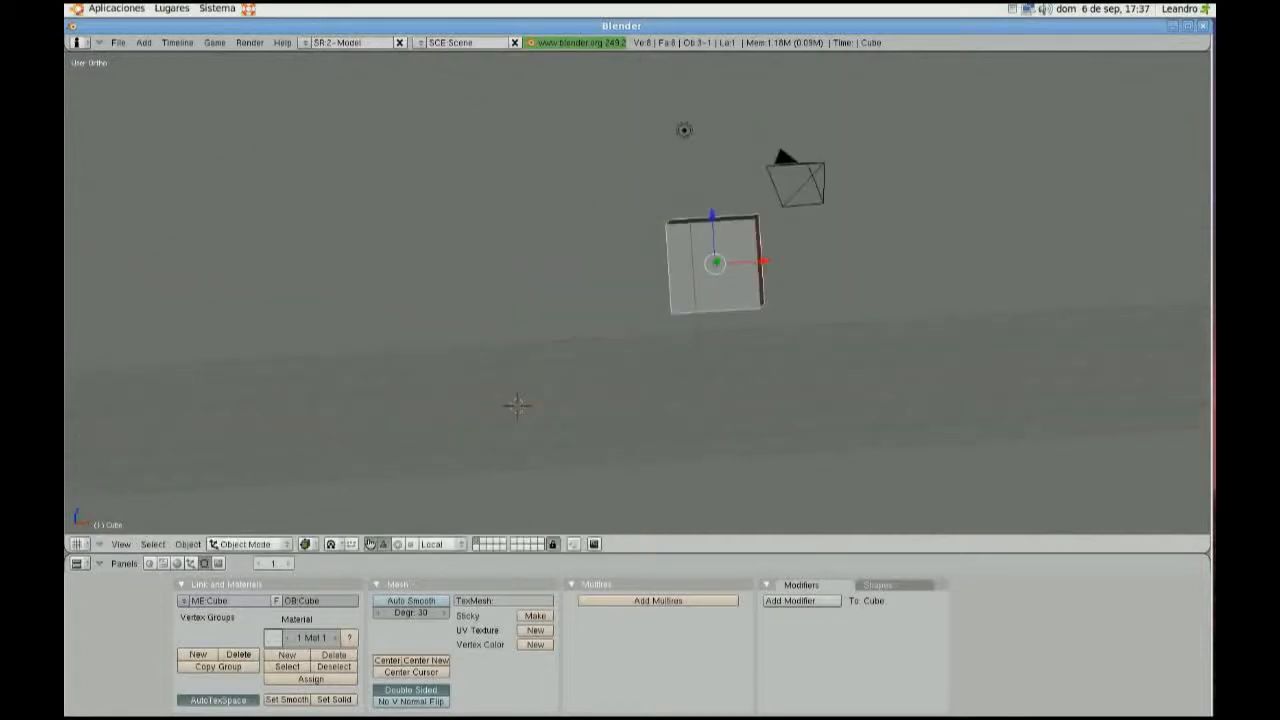
key(ctrl+z)
middle_drag(543, 332, 623, 379)
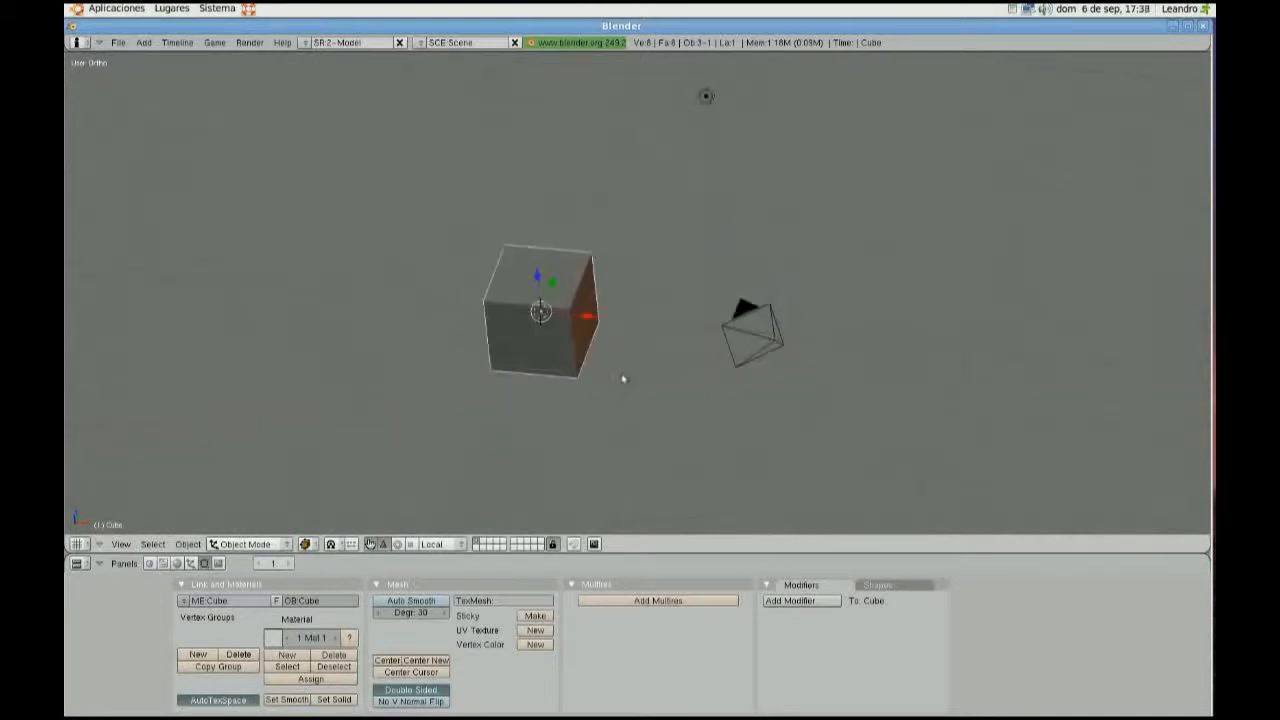
Move the cube along the global X axis and then along the Y axis, and clear its location
key(g)
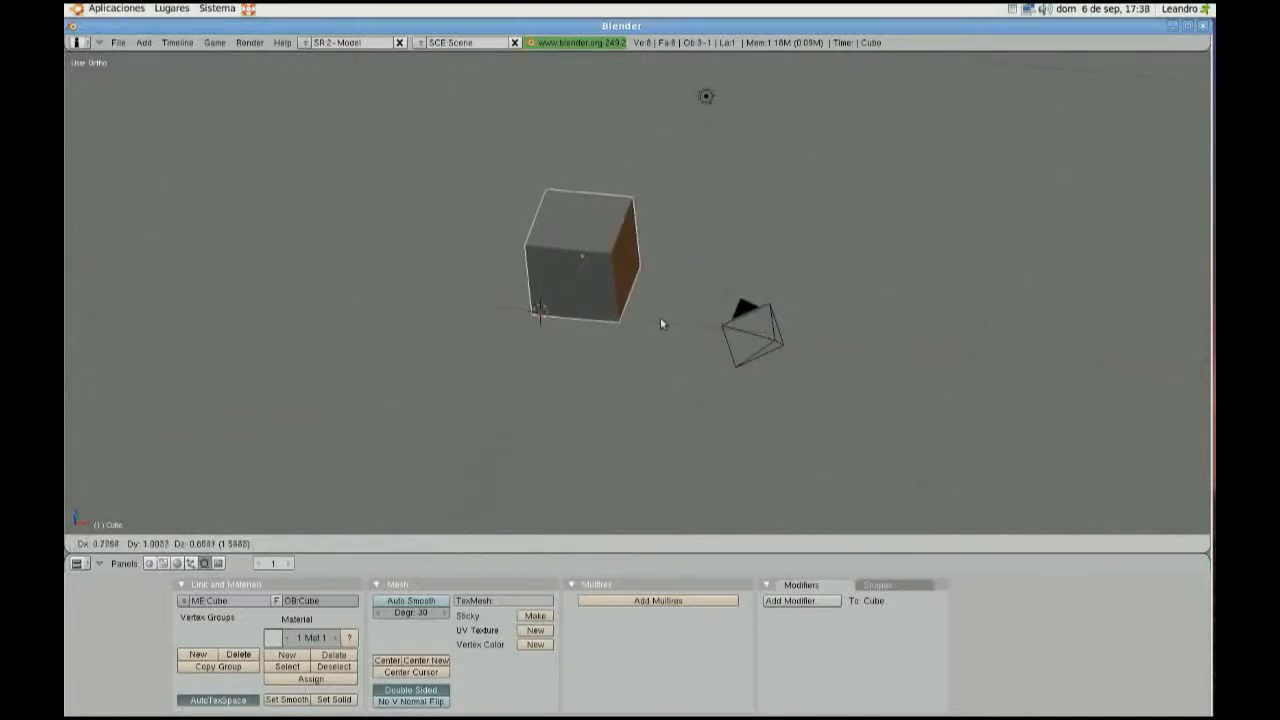
key(x)
click(850, 365)
key(g)
key(y)
click(862, 229)
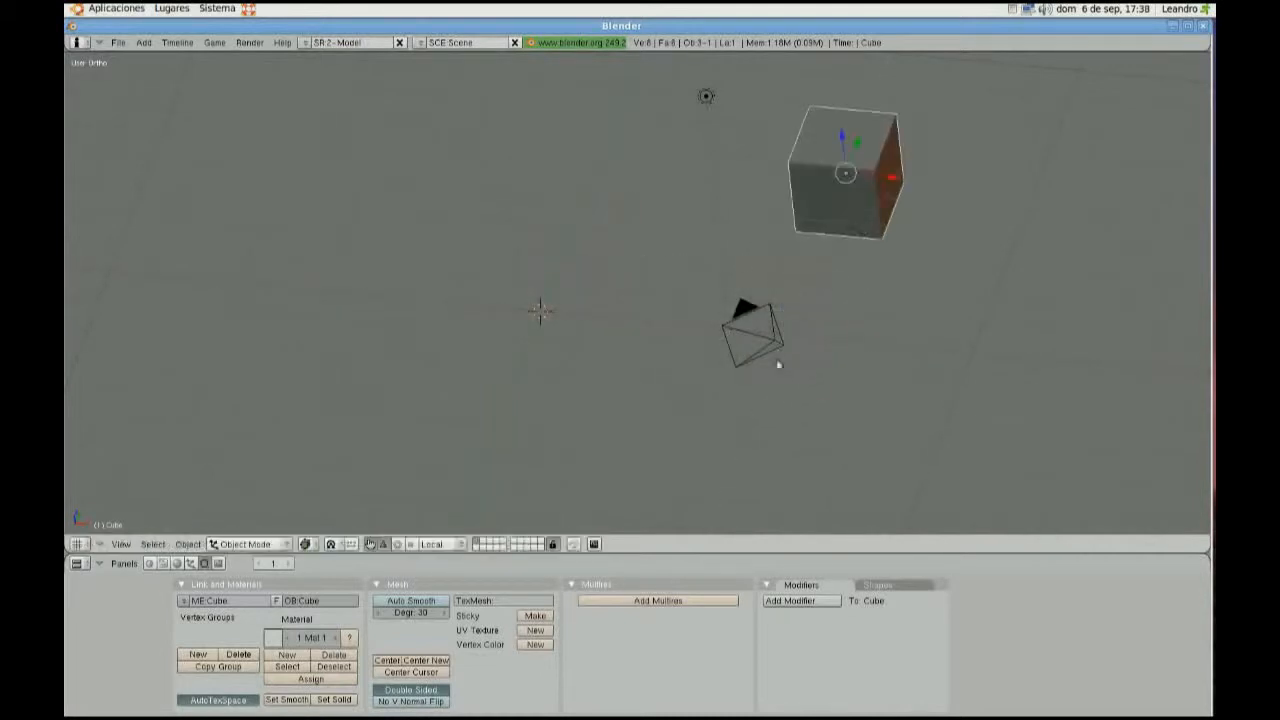
key(alt+g)
Try moving the cube within the XY plane with the global Z axis locked
key(g)
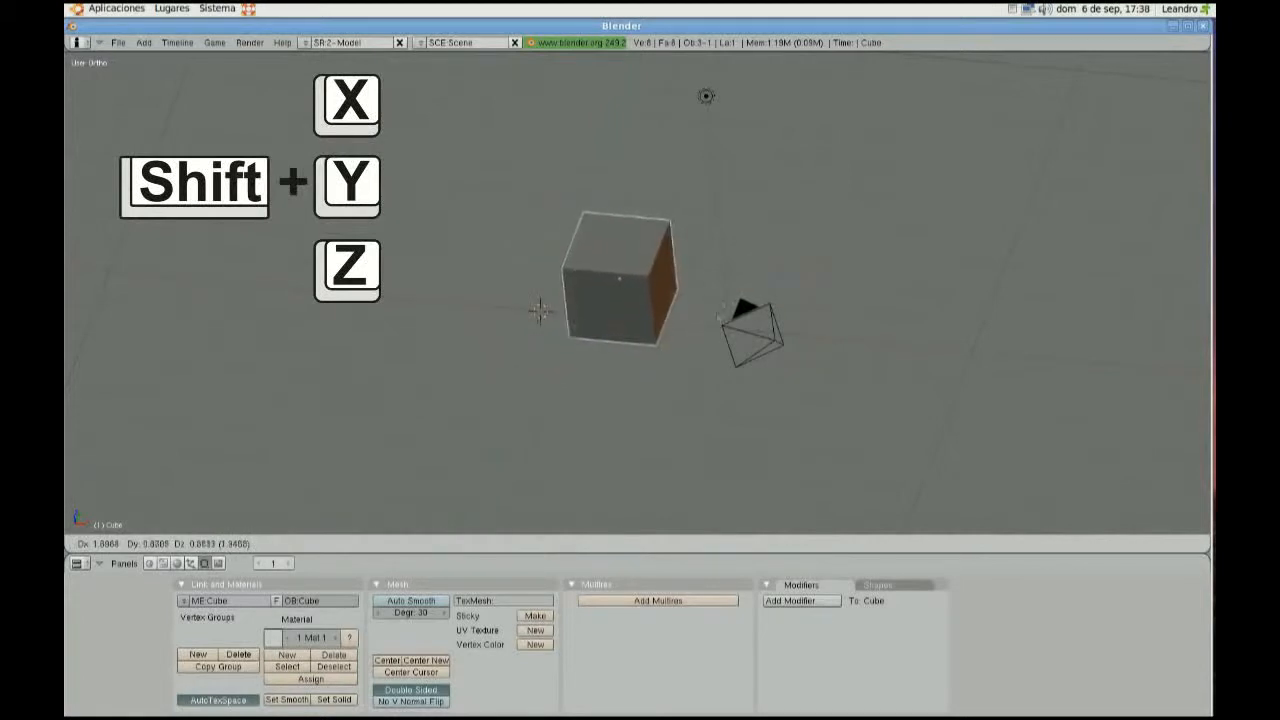
key(shift+z)
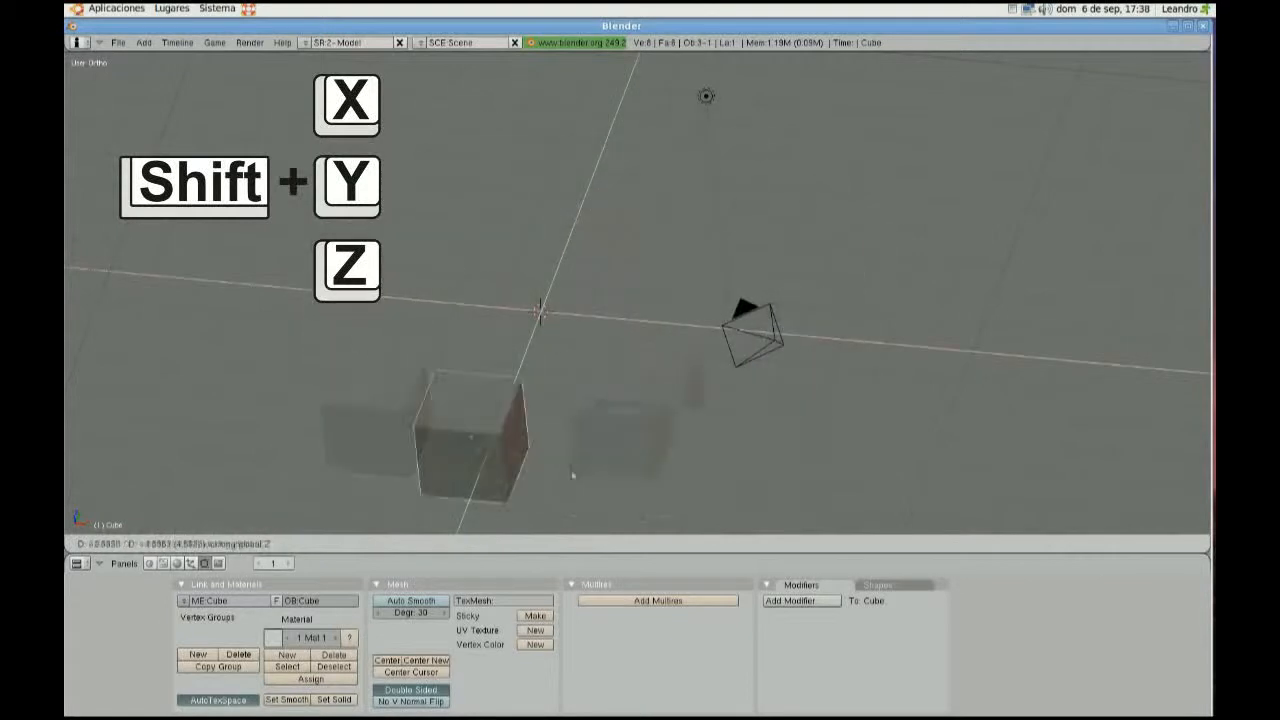
click(928, 218)
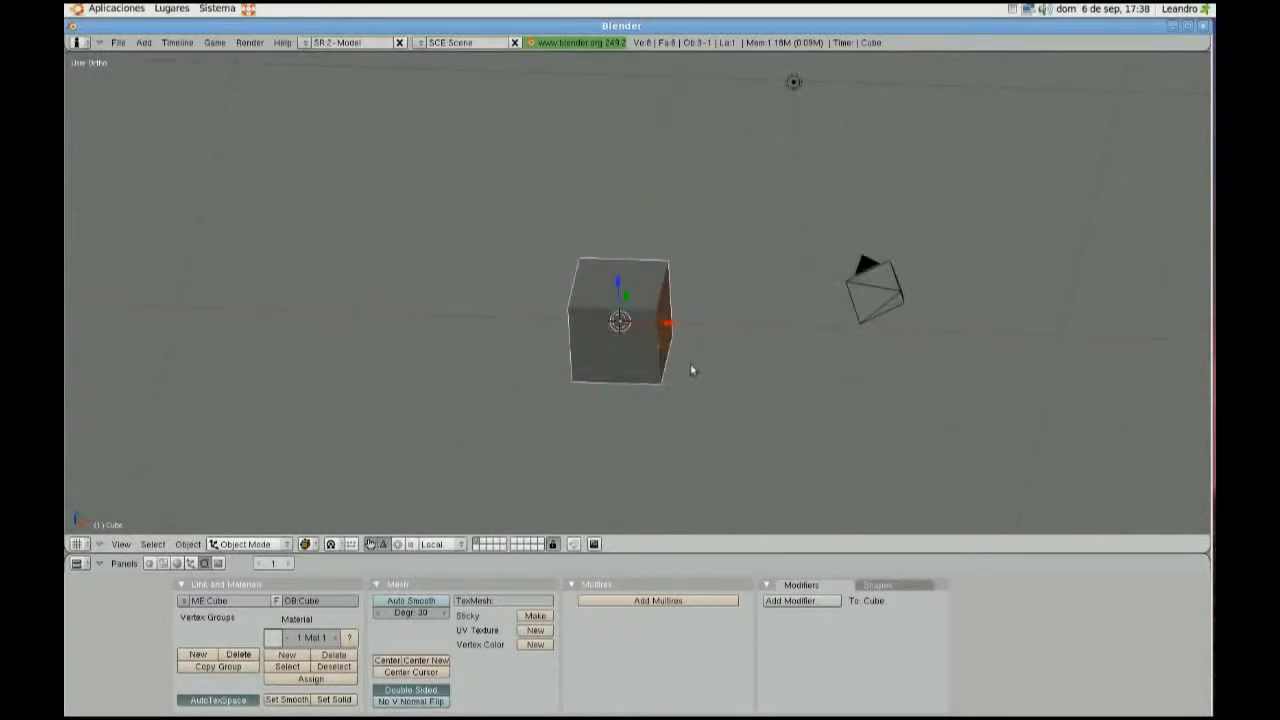
Show the Transform Properties, try an X rotation of about 158 degrees on the cube, and undo it
key(n)
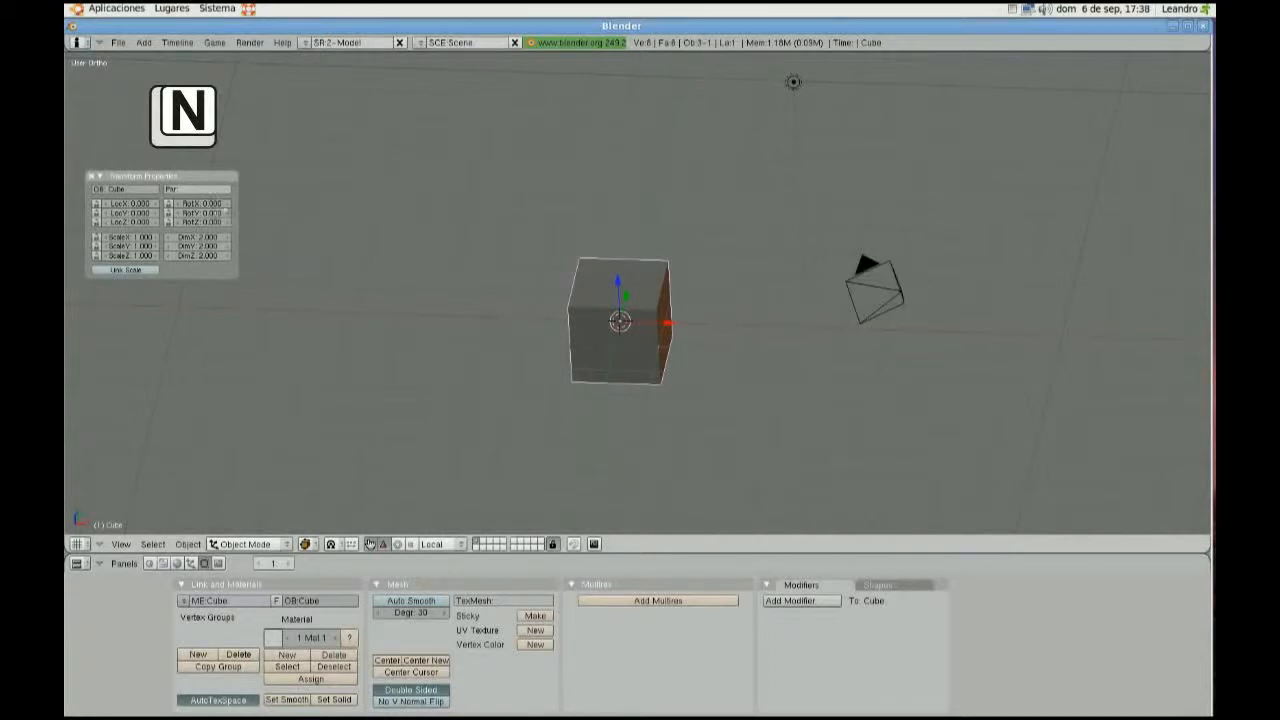
click(193, 204)
drag(214, 208, 219, 214)
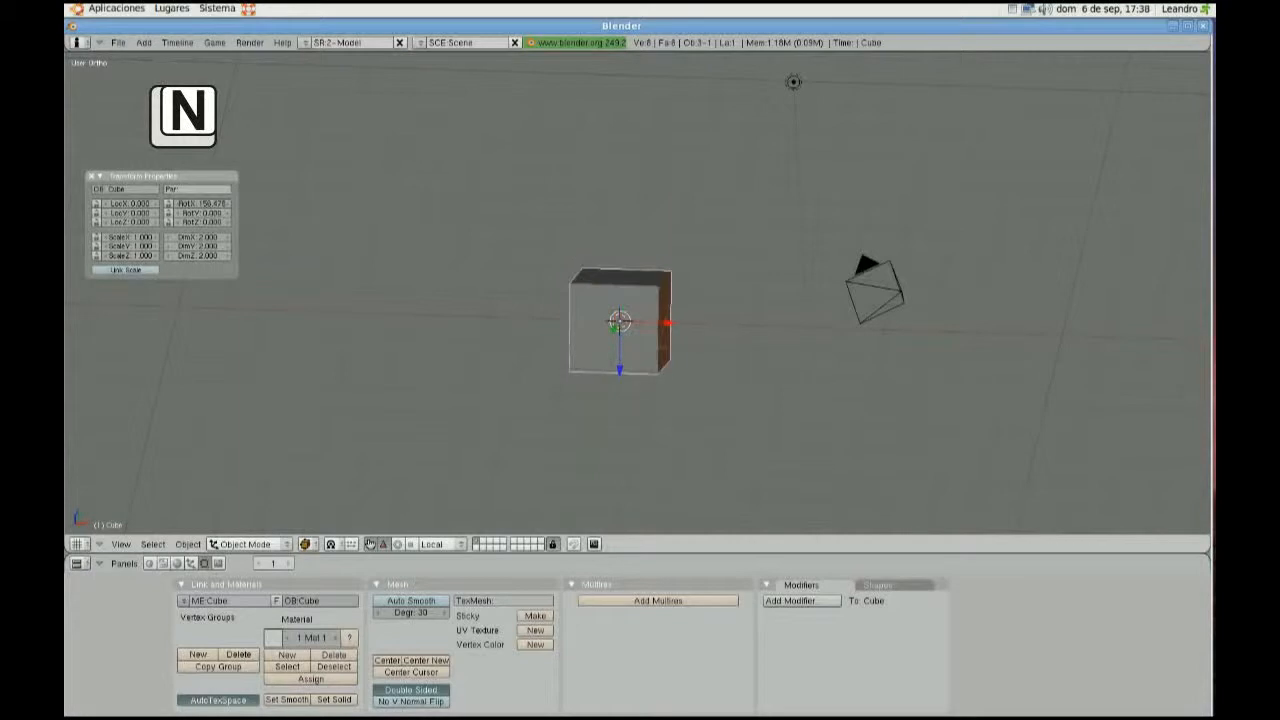
key(ctrl+z)
click(209, 203)
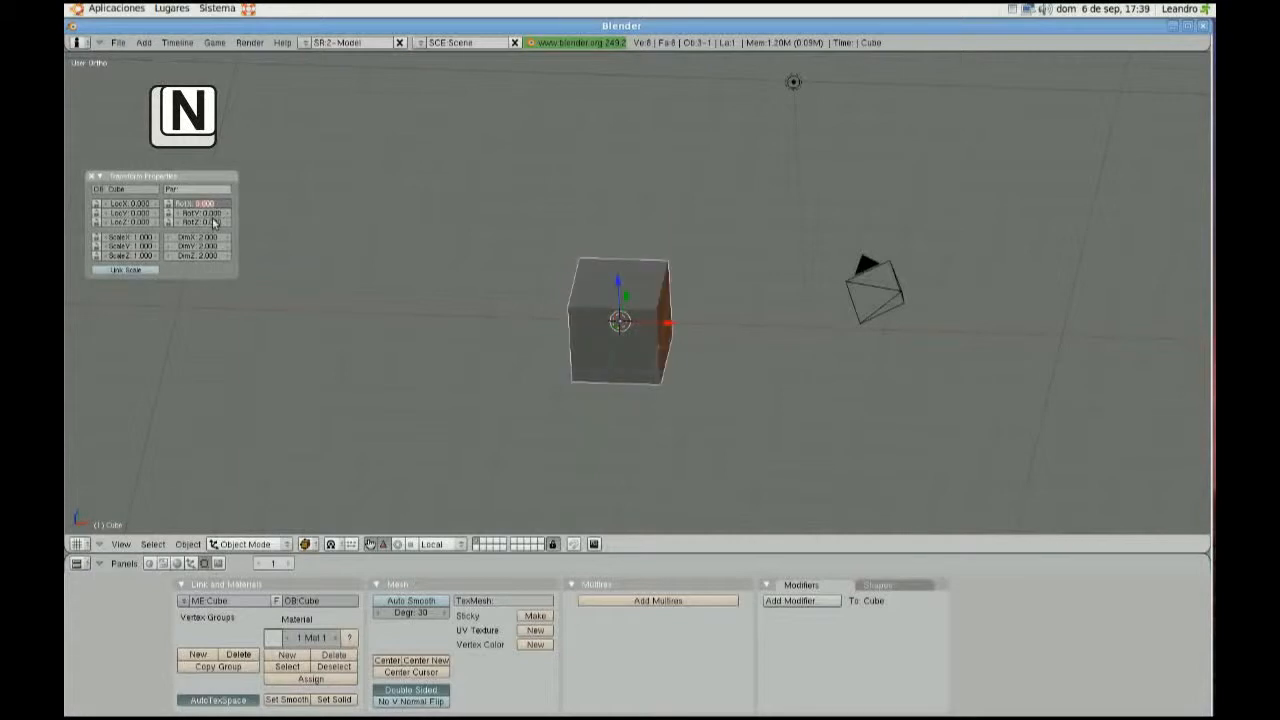
key(Return)
key(ctrl+z)
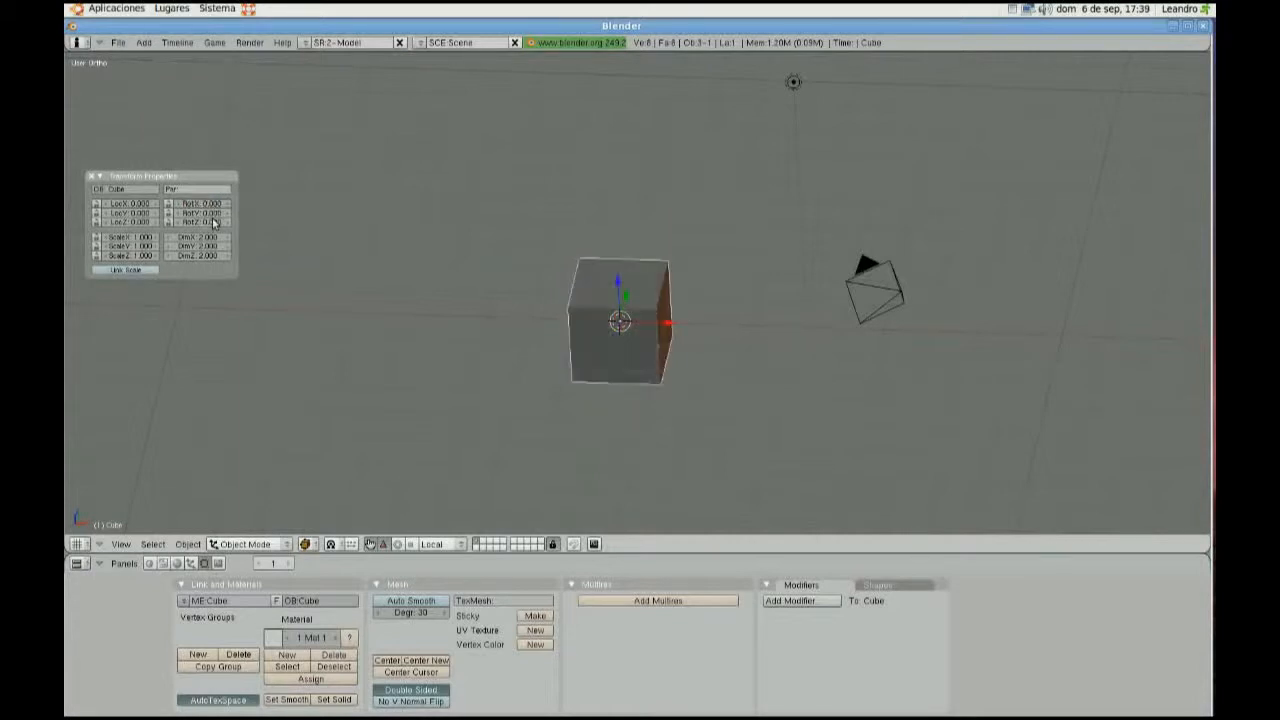
Set the cube's X location to -1, lower its Y location in steps, and clear its location
click(115, 202)
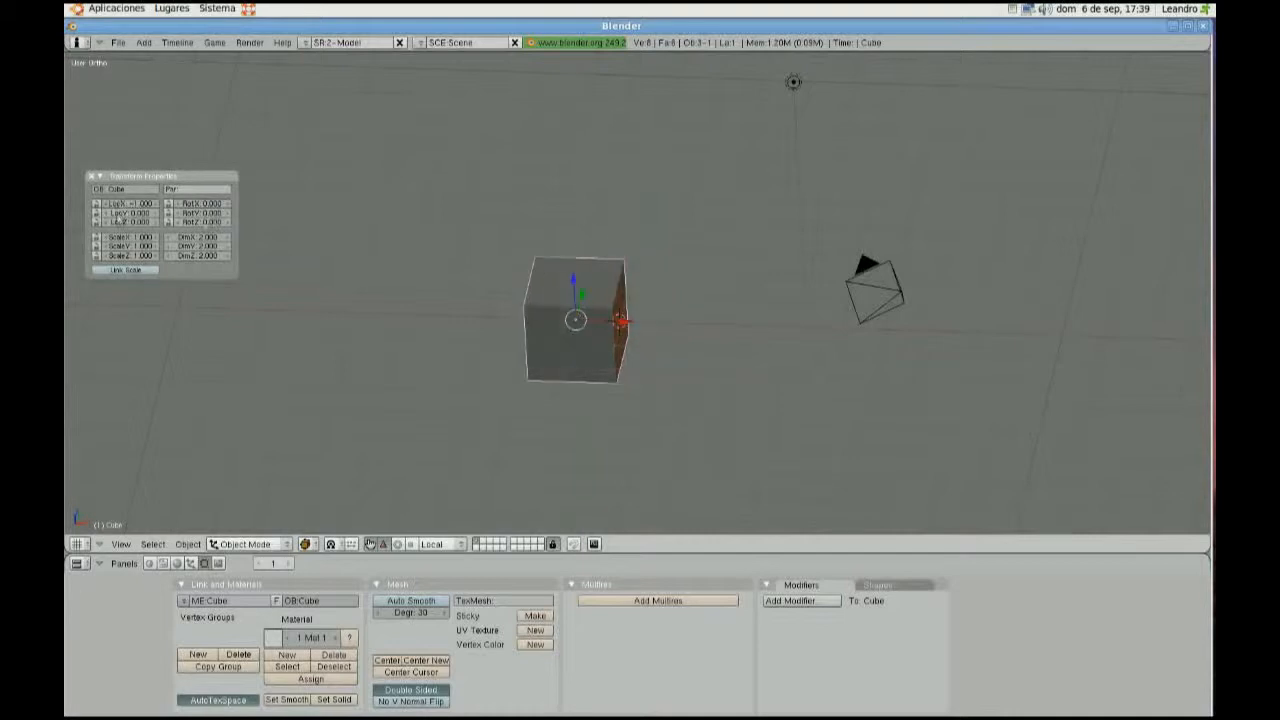
click(109, 213)
click(108, 213)
click(108, 213)
key(alt+g)
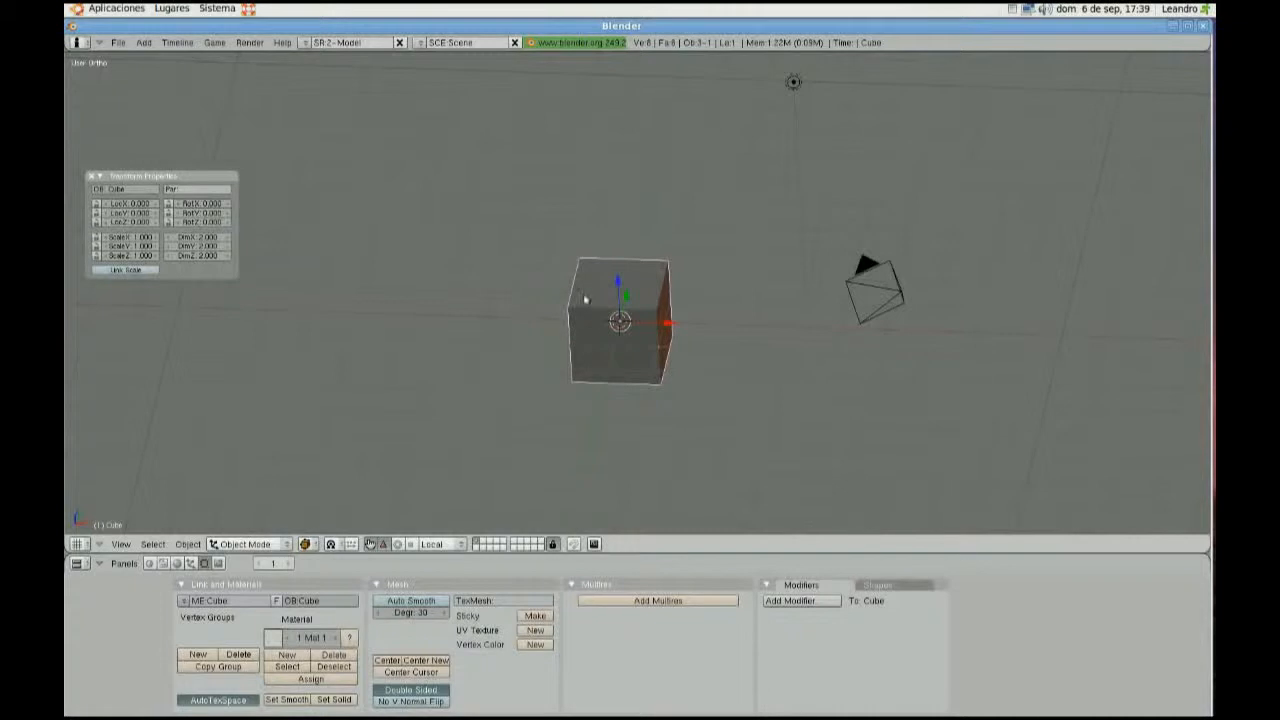
Try rotating the cube about the global Z axis and moving it freely in discrete and fine increments
key(r)
key(z)
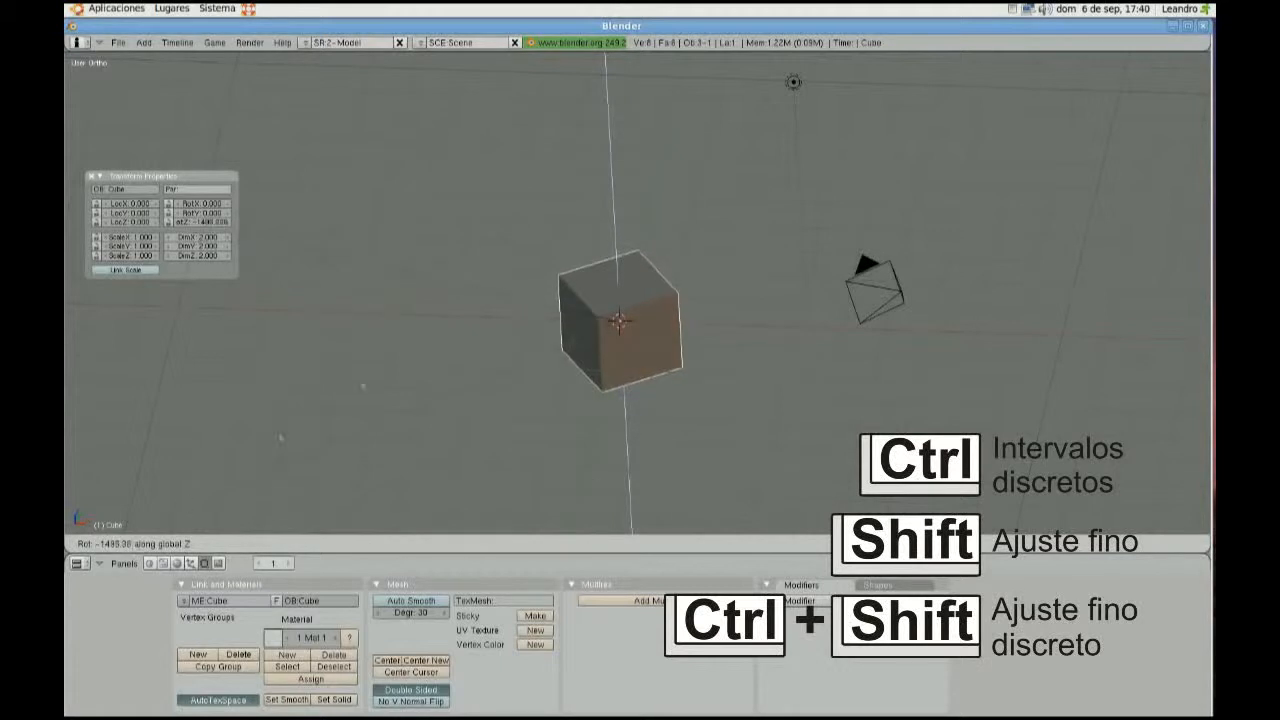
key(Escape)
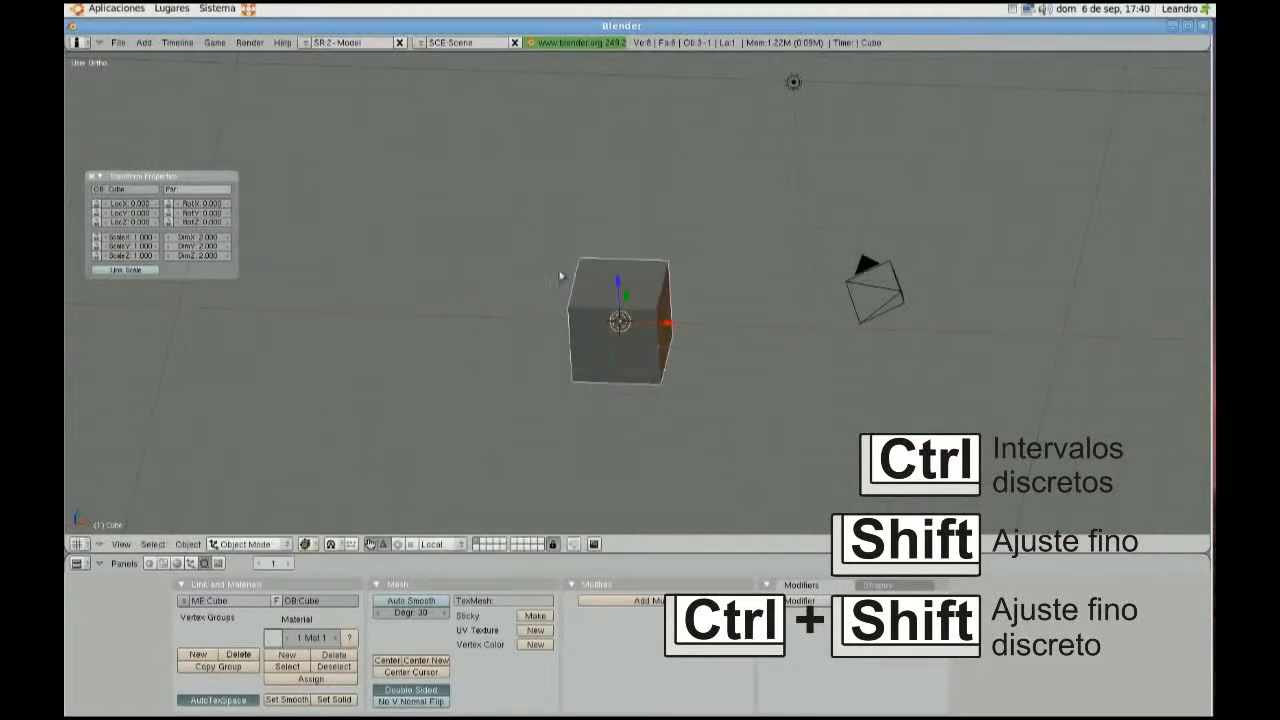
key(g)
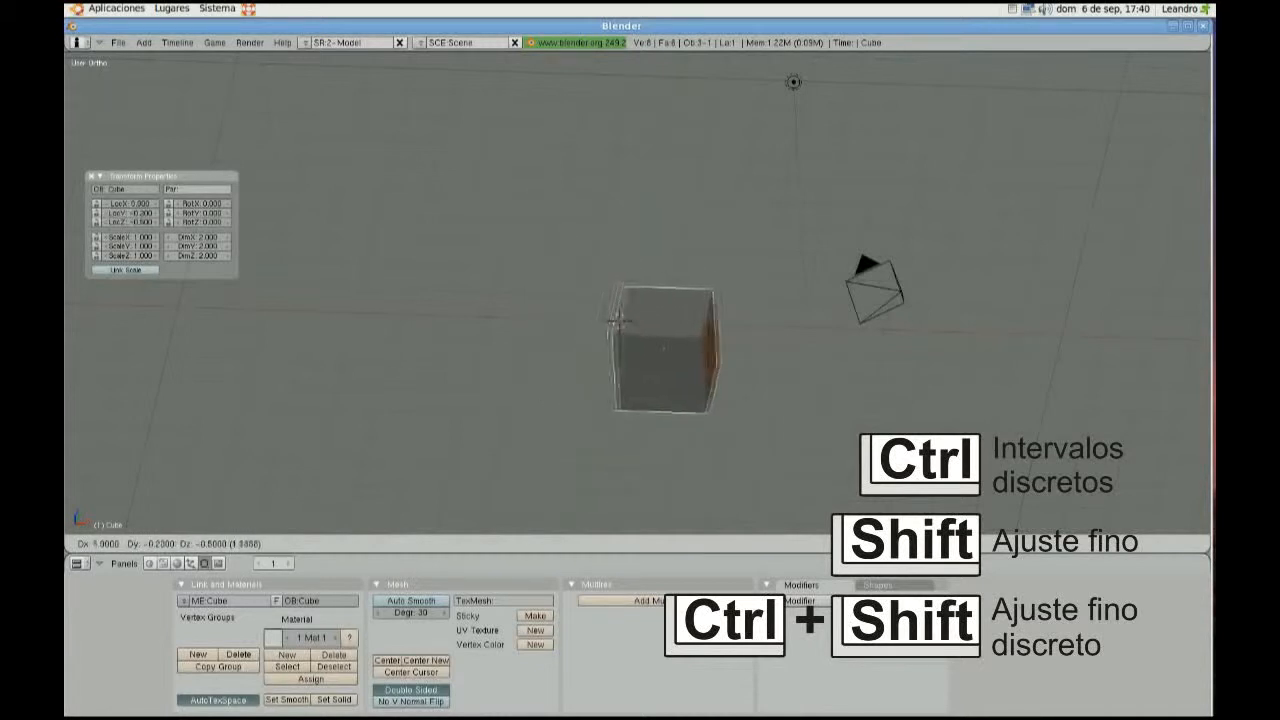
key(Escape)
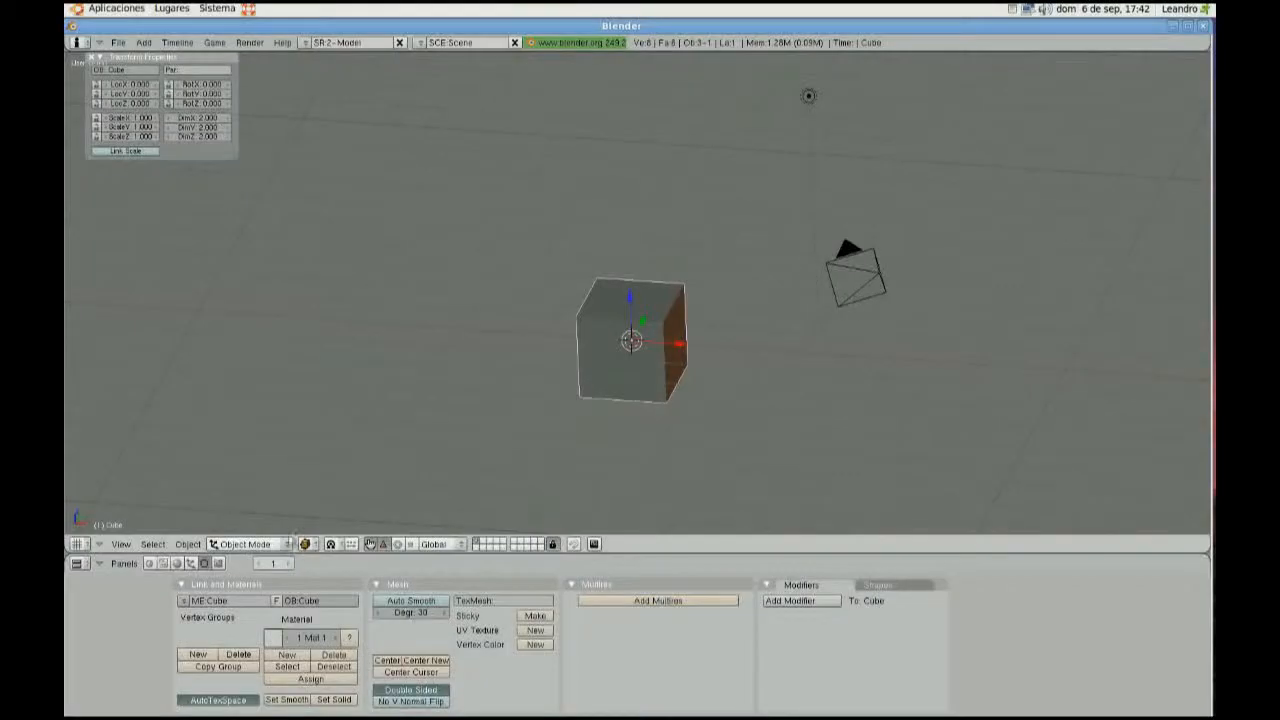
Switch the cube to Edit Mode and try moving its upper front vertex nearest the camera, constraining the move to Y
click(245, 544)
click(243, 519)
right_click(660, 333)
key(g)
key(y)
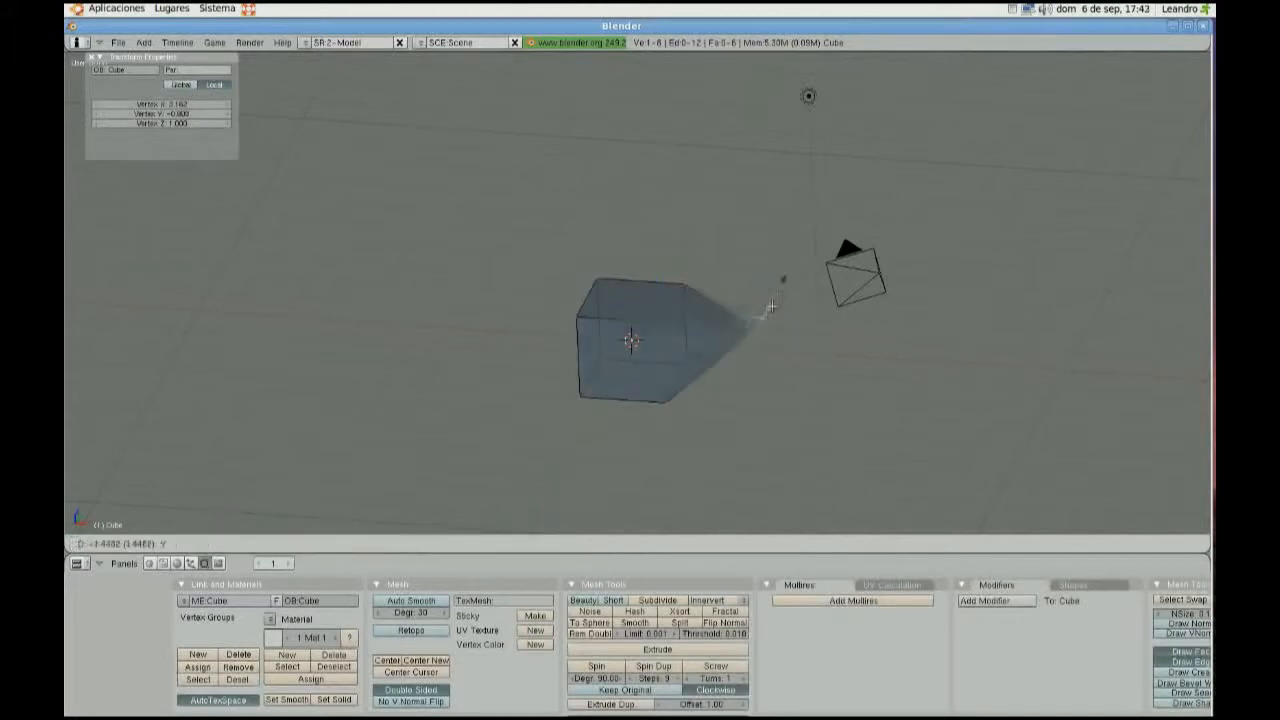
key(Escape)
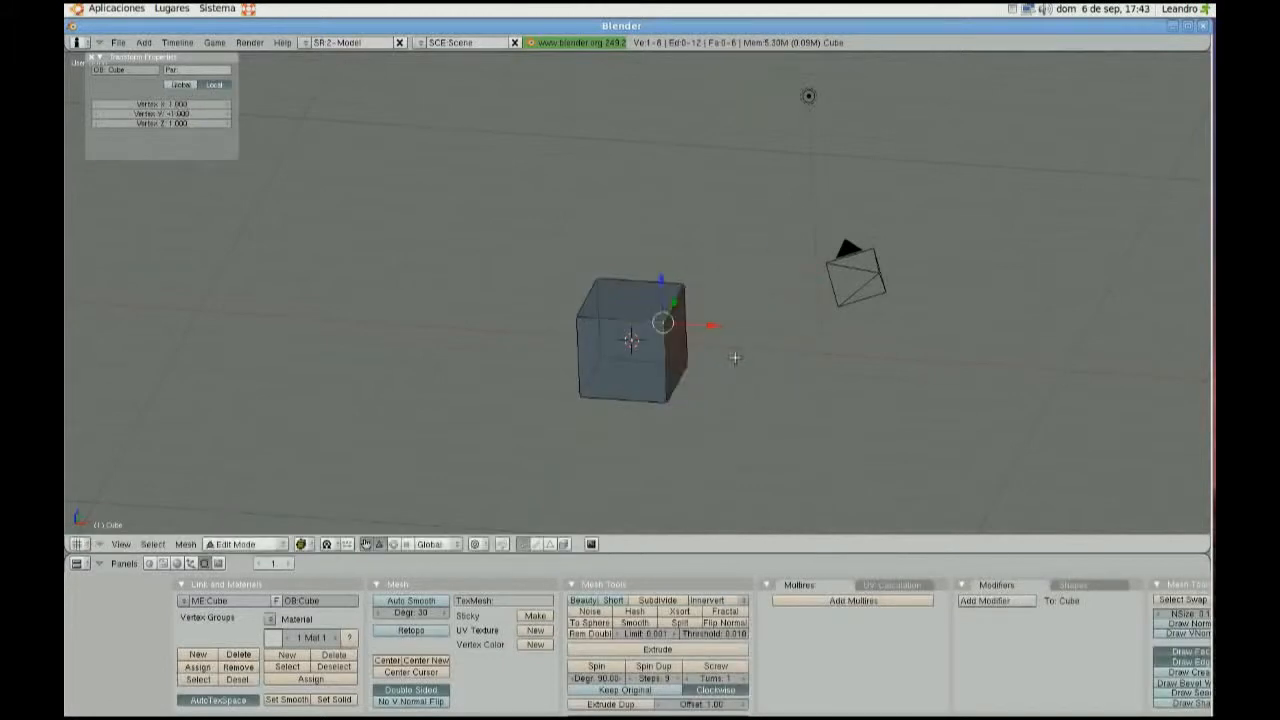
Toggle the selection of all the cube's vertices, finishing with everything deselected
key(a)
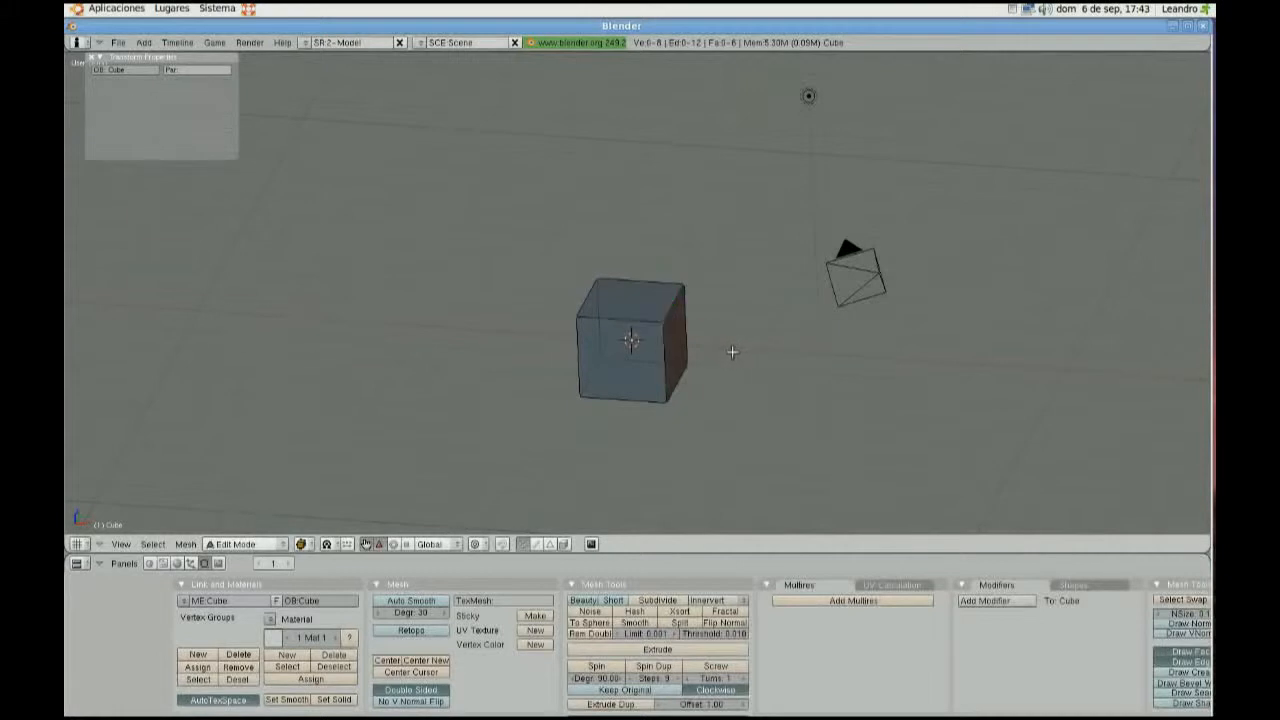
key(a)
key(a)
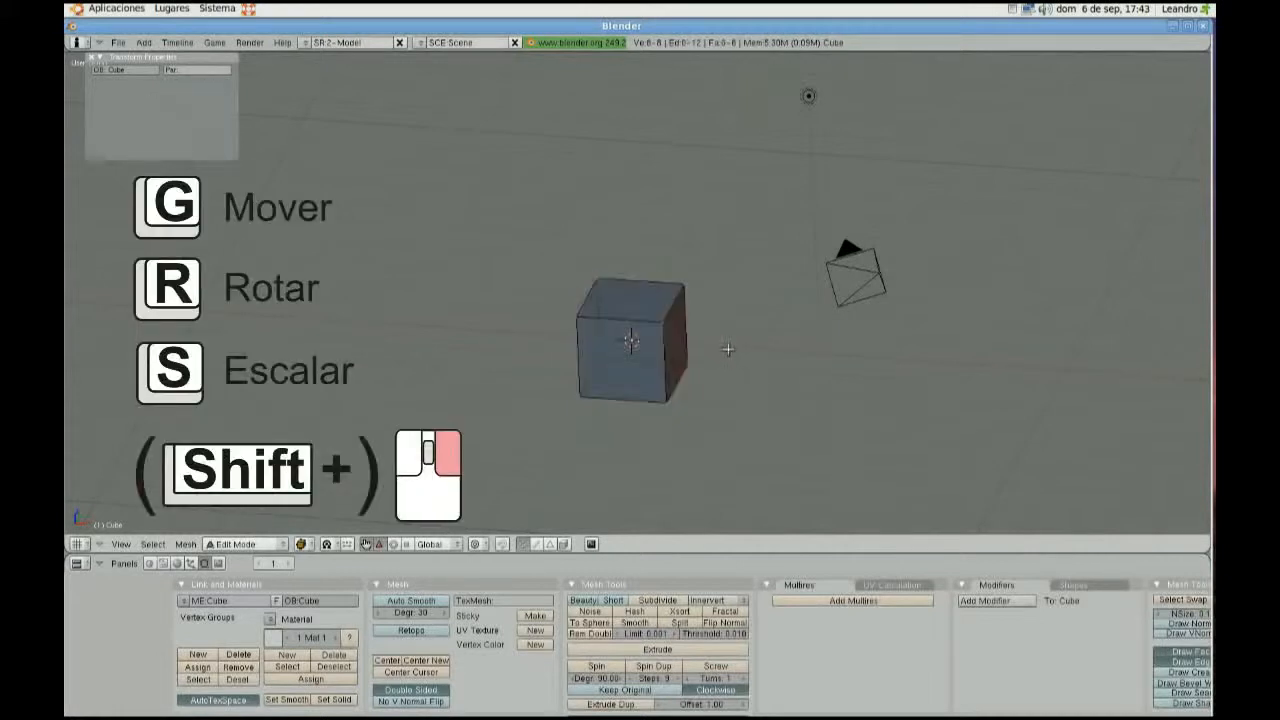
Switch the cube back and forth between Object Mode and Edit Mode, ending in Edit Mode
click(281, 545)
click(232, 515)
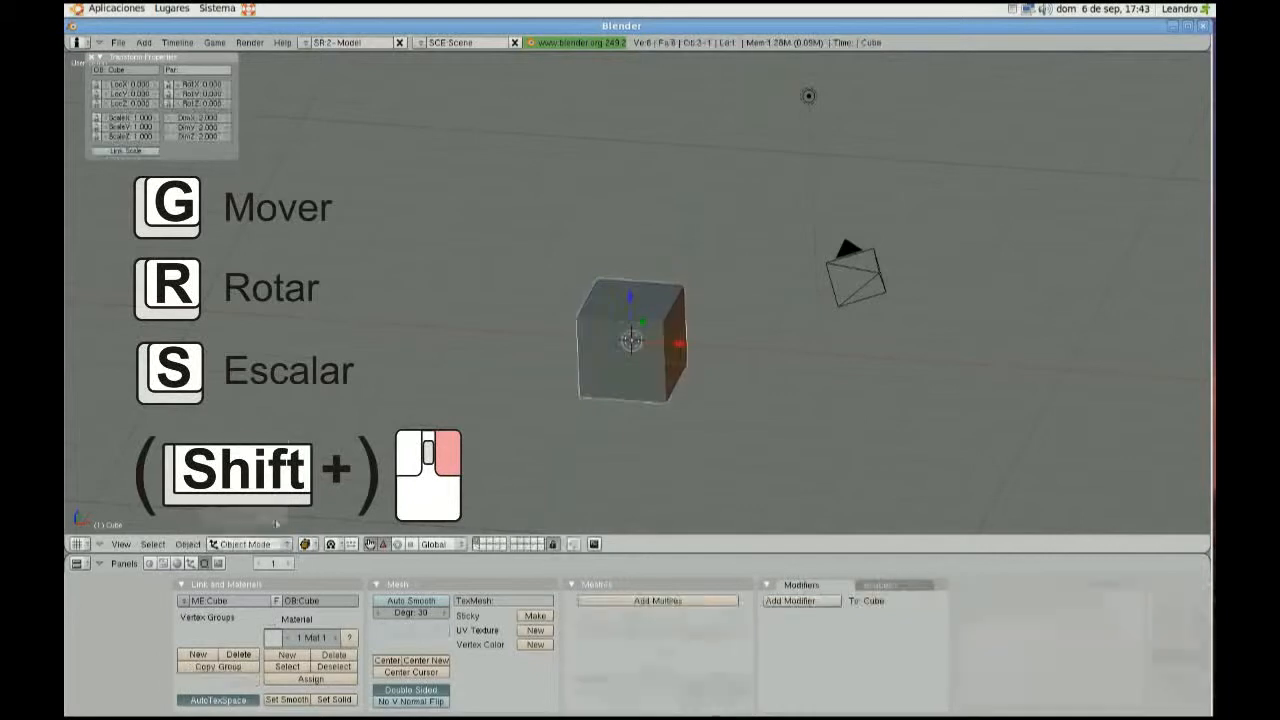
key(Tab)
key(Tab)
key(Tab)
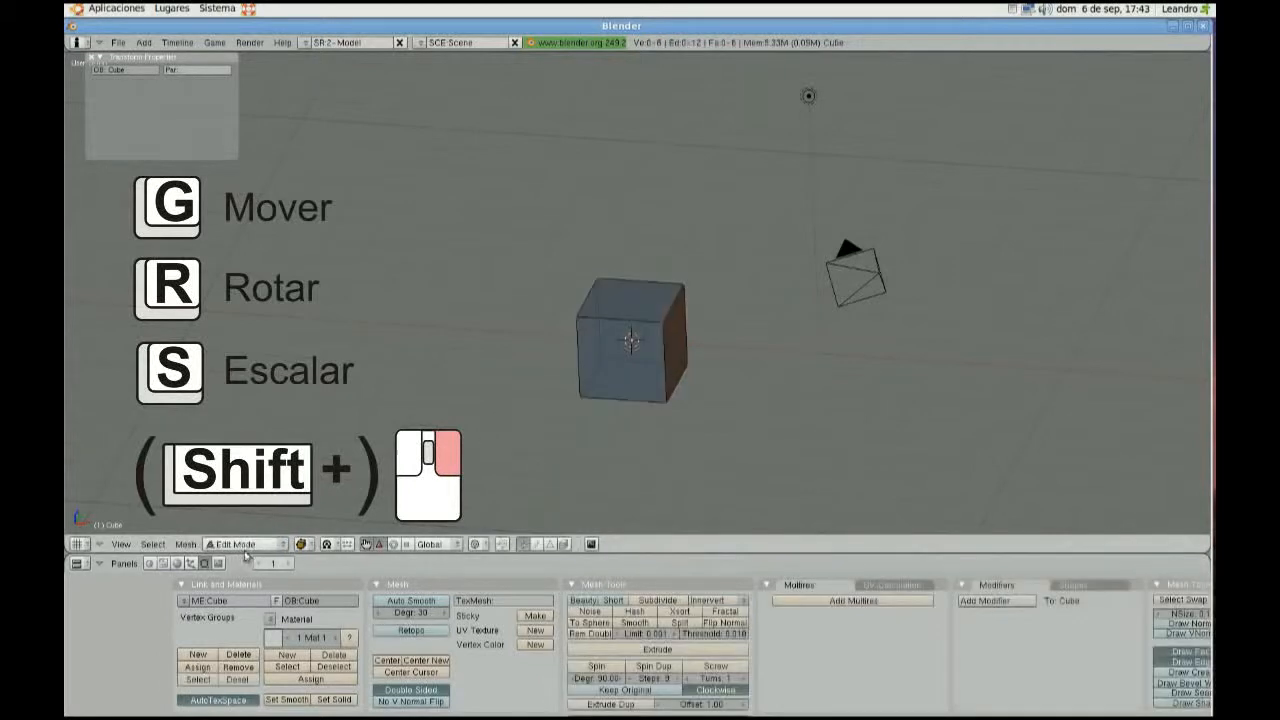
key(Tab)
key(Tab)
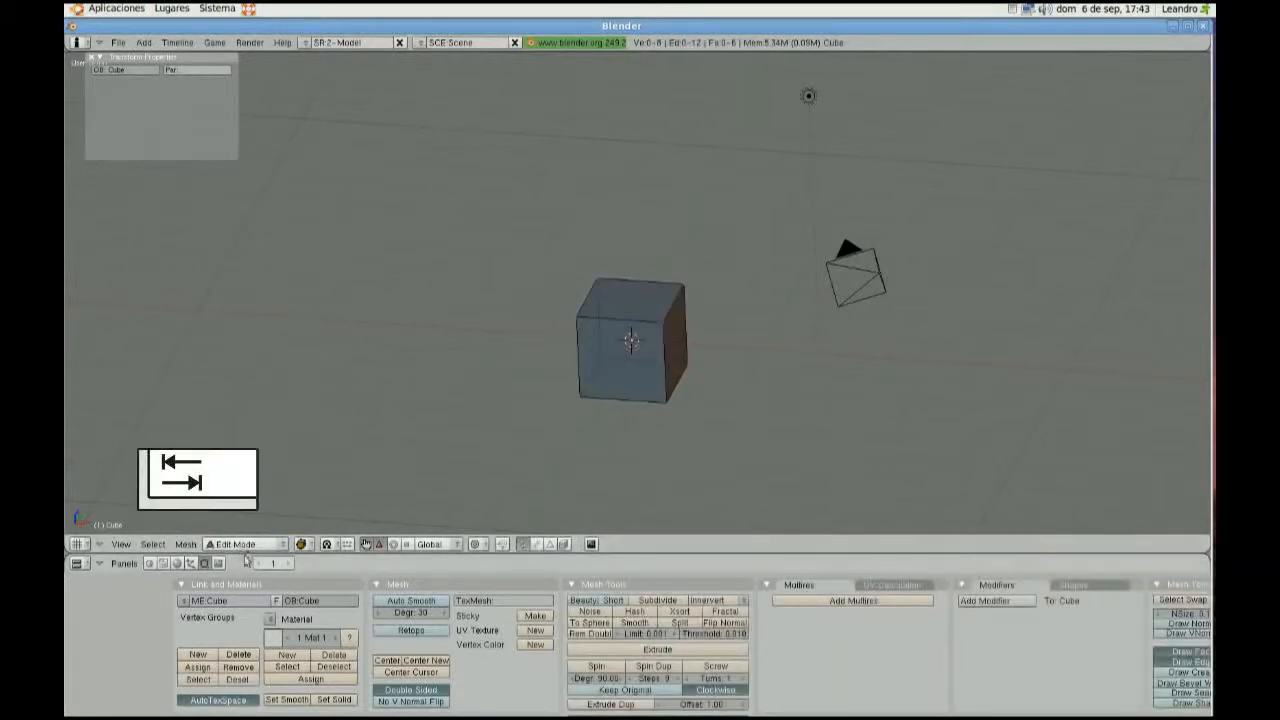
Select the cube's two upper front vertices, toggle between Object Mode and Edit Mode, and clear the vertex selection
right_click(577, 320)
shift+right_click(665, 324)
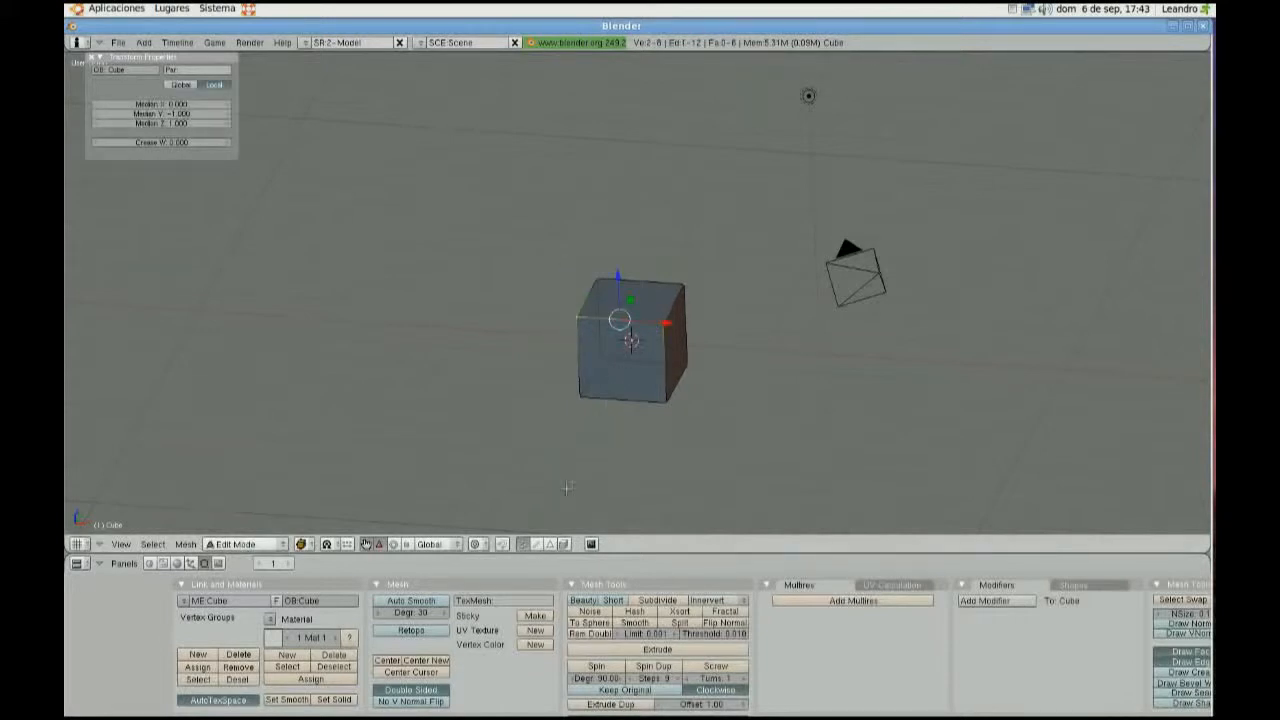
key(Tab)
key(Tab)
key(Tab)
key(Tab)
key(a)
Change to edge selection and select the upper front, upper side and lower front edges of the cube in turn
click(533, 545)
click(537, 546)
right_click(622, 320)
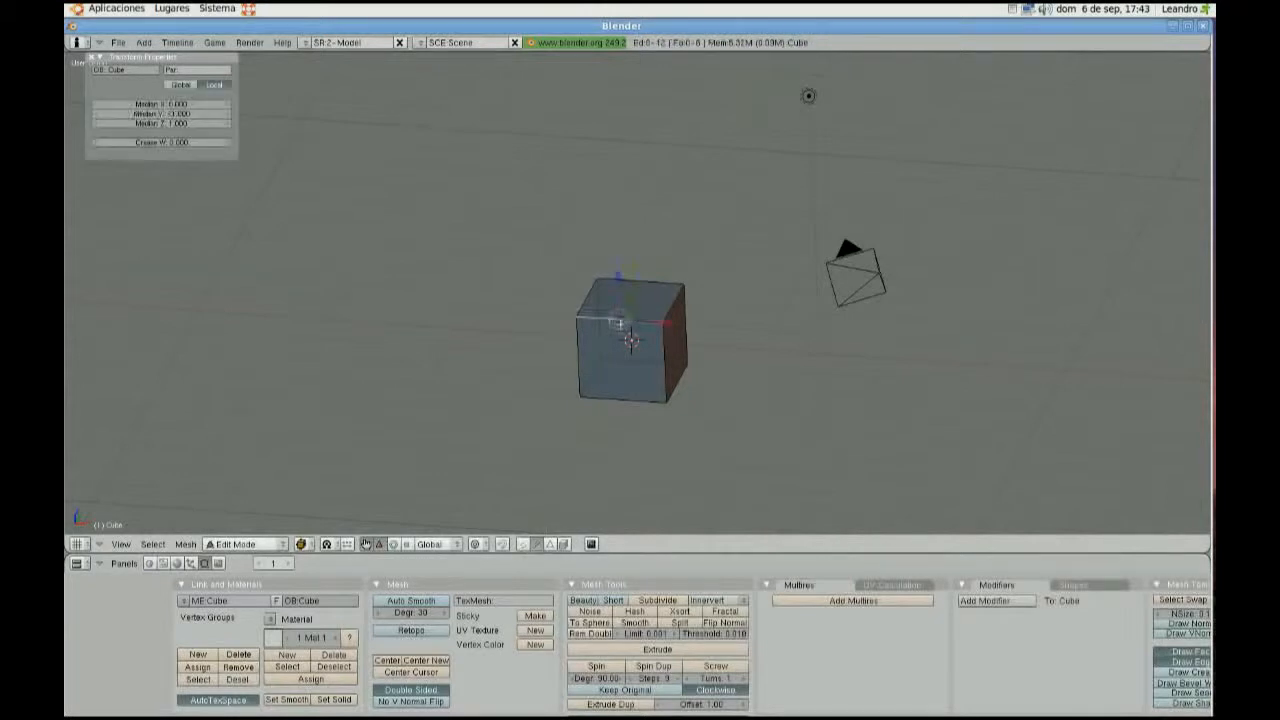
right_click(586, 298)
right_click(602, 401)
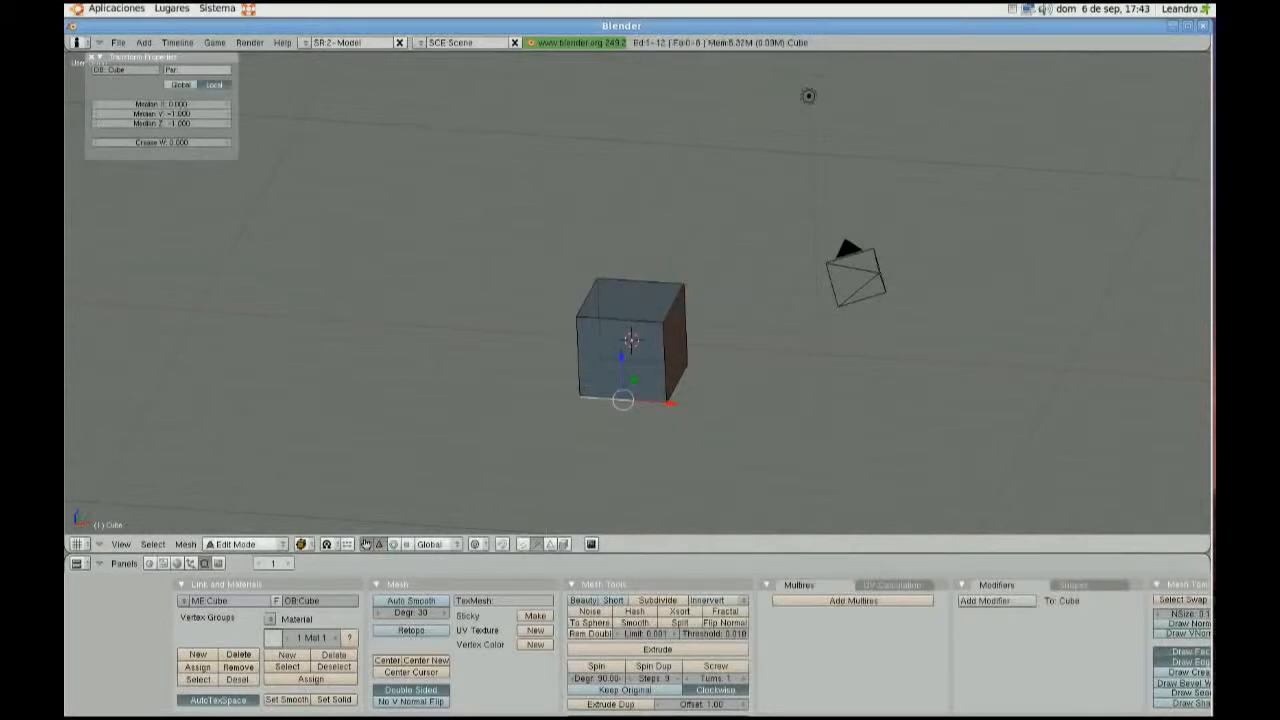
Change to face selection, select the cube's front, bottom and top faces in turn, and deselect all
click(550, 545)
right_drag(621, 360, 640, 312)
right_click(632, 372)
right_click(630, 302)
right_click(619, 364)
key(a)
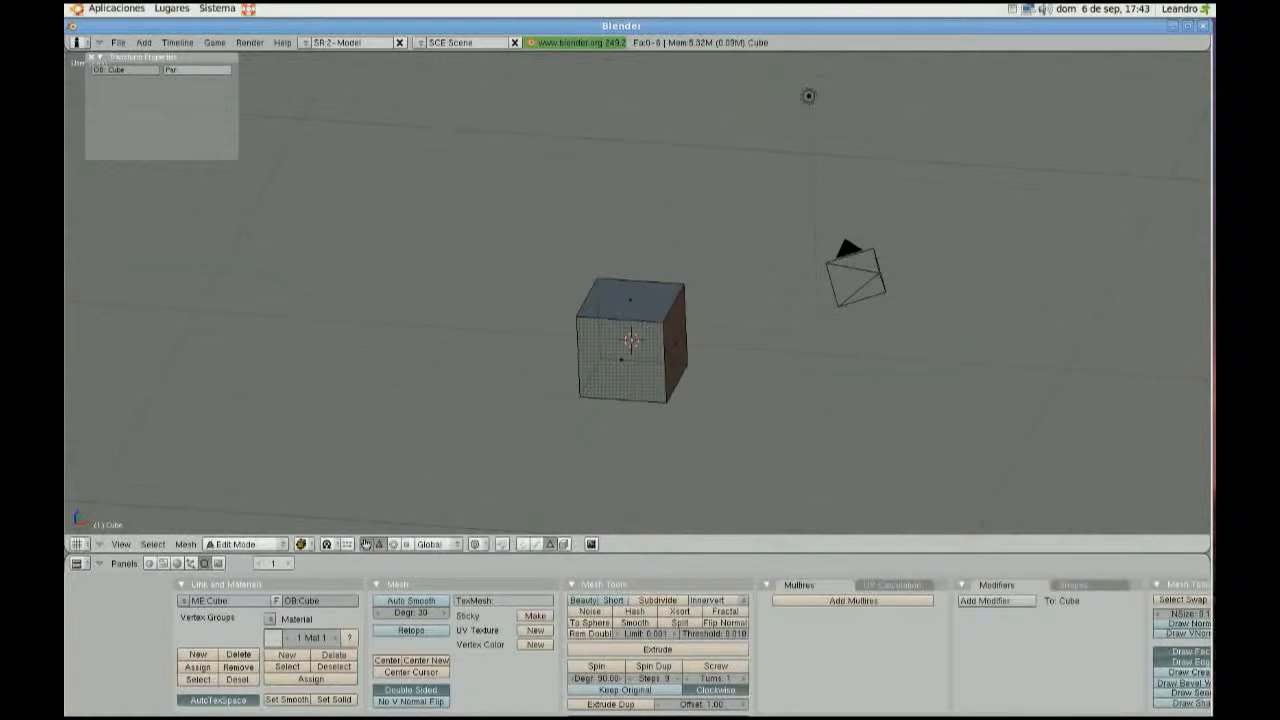
Try face selection with selection limited to visible geometry against hidden faces, select the cube's top face, and deselect it
click(563, 544)
right_click(633, 378)
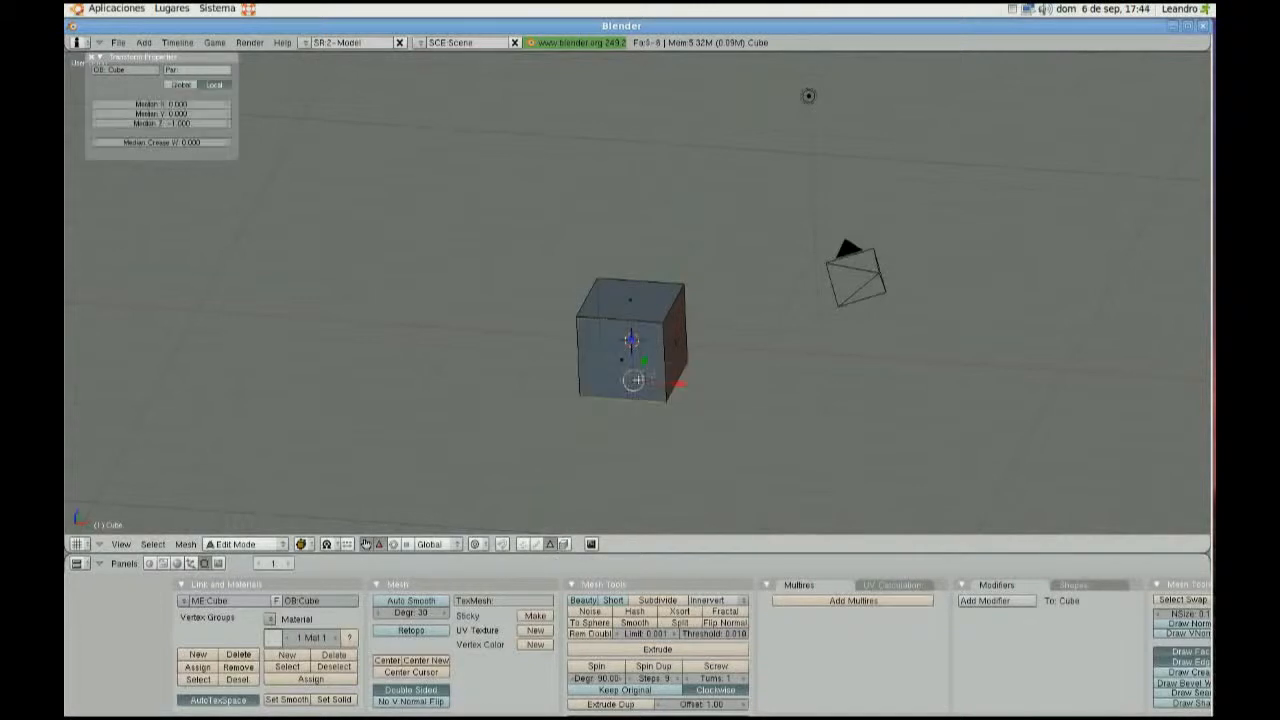
right_click(639, 381)
right_click(627, 304)
key(a)
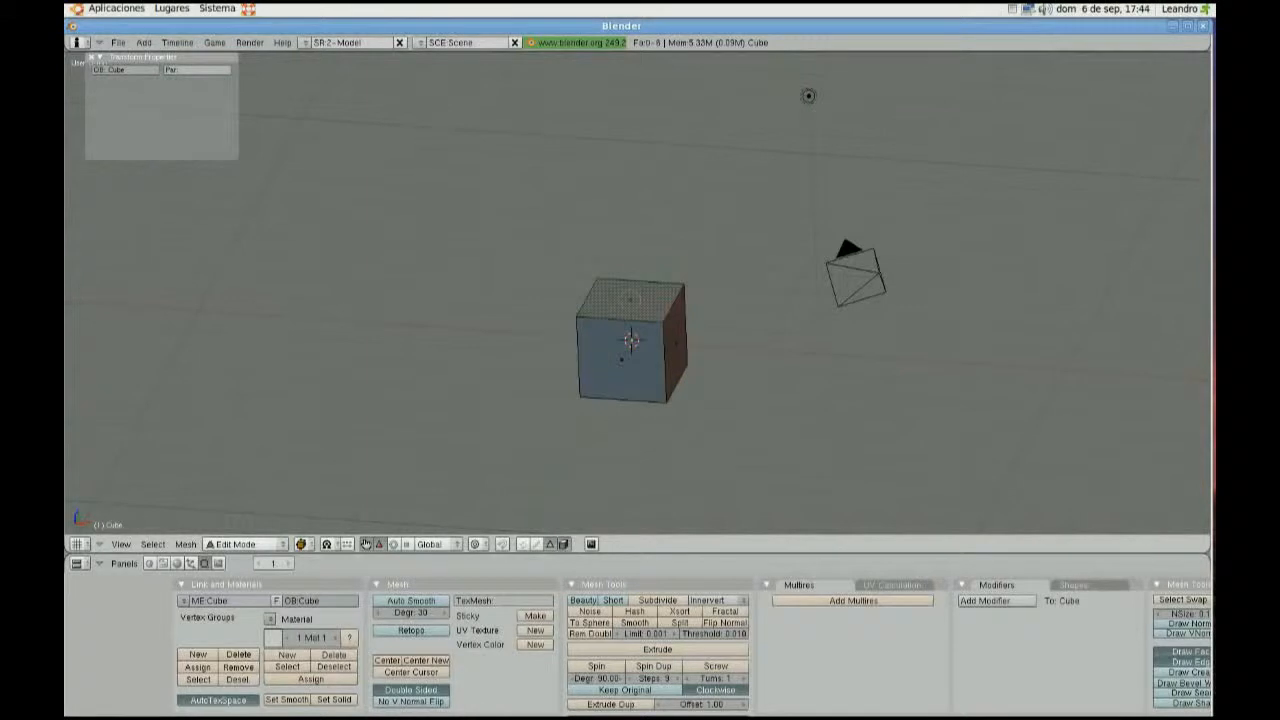
Change from vertex selection back to face selection, select the top face from a lower viewpoint, and deselect it
click(523, 544)
middle_drag(636, 342, 613, 308)
click(550, 544)
right_click(611, 327)
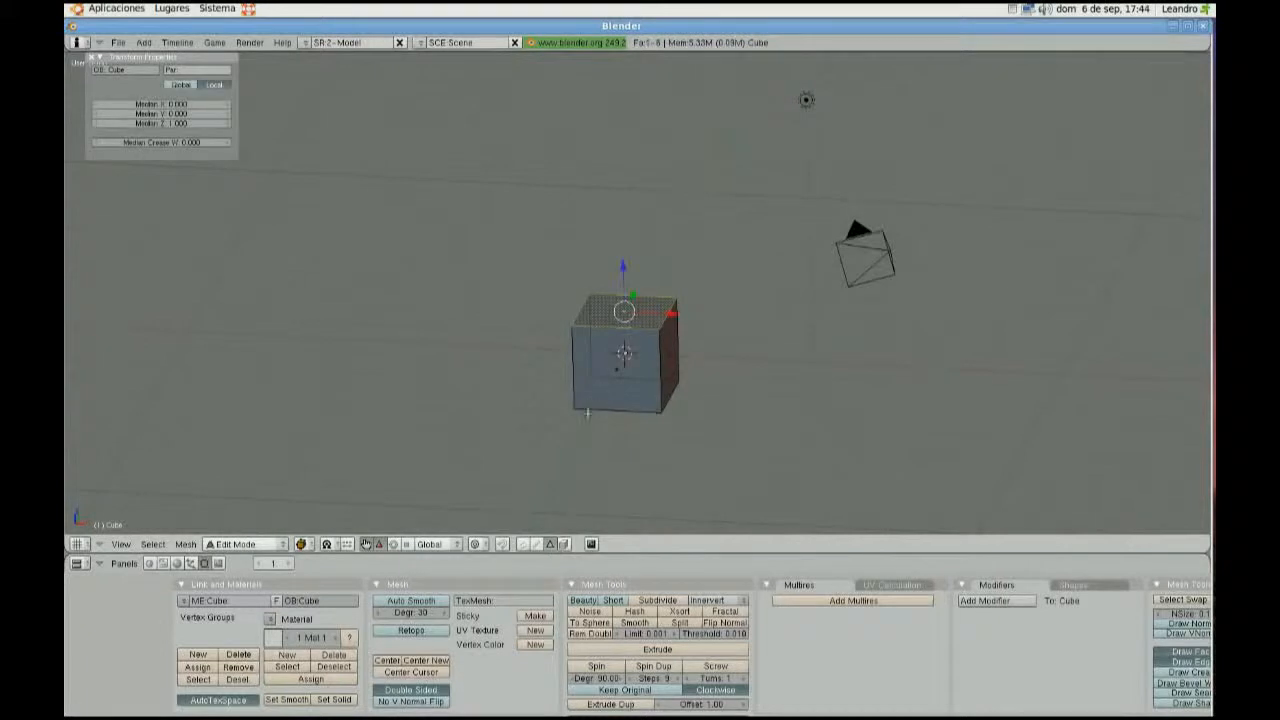
key(a)
Change to vertex selection, select the four vertices that bound the cube's top face, and deselect them
click(523, 544)
right_click(572, 330)
shift+right_click(590, 295)
shift+right_click(676, 298)
shift+right_drag(660, 329, 638, 350)
right_click(638, 344)
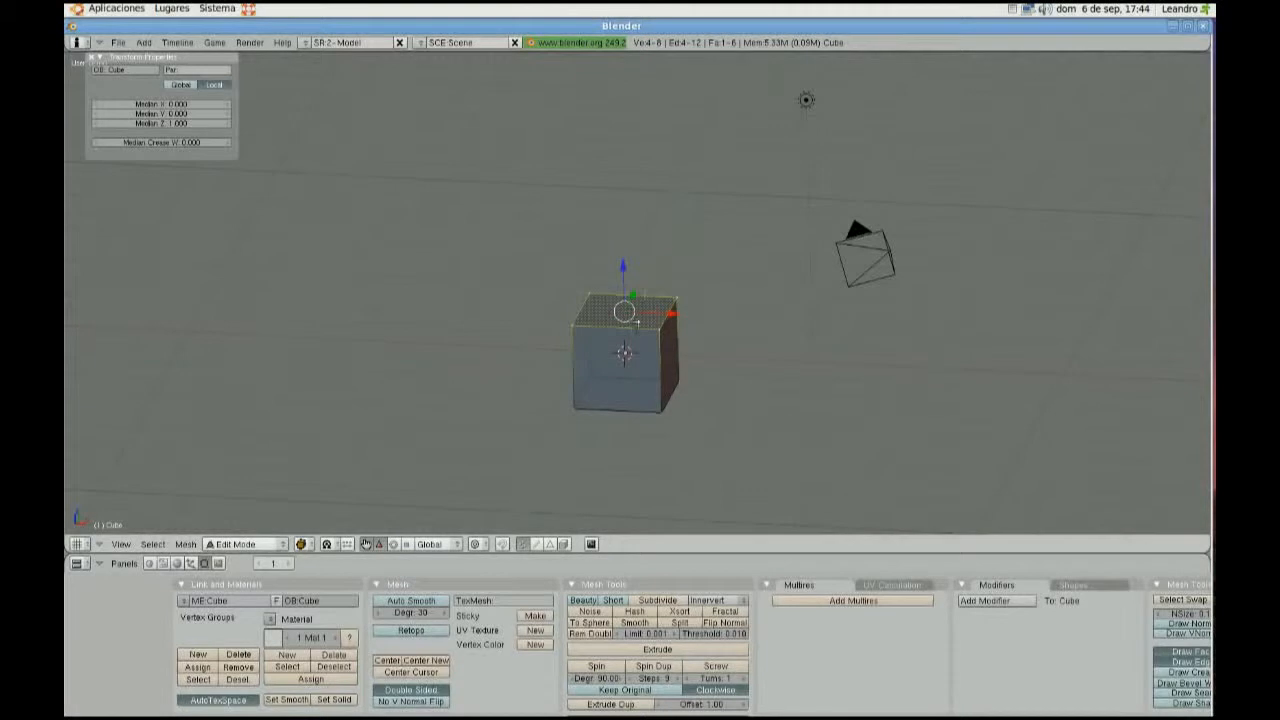
key(a)
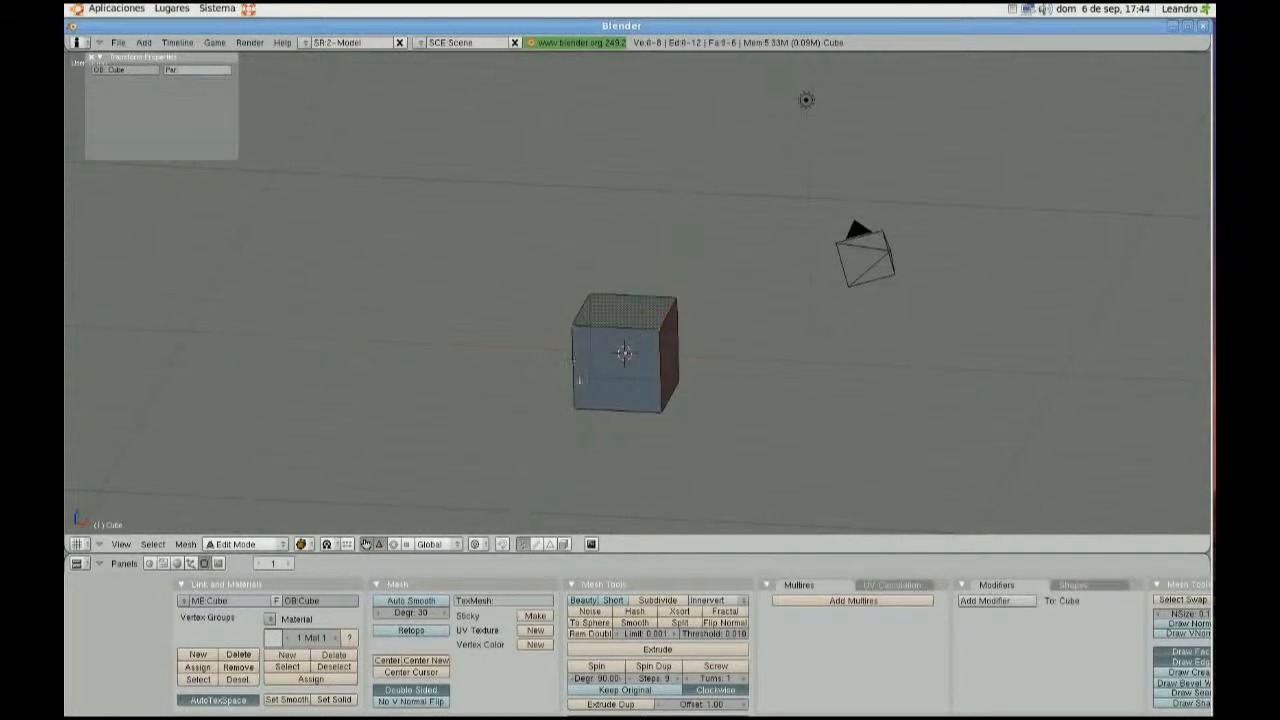
Box-select the four vertices on the cube's negative X side from the front view, inspect them, and deselect all
key(KP_1)
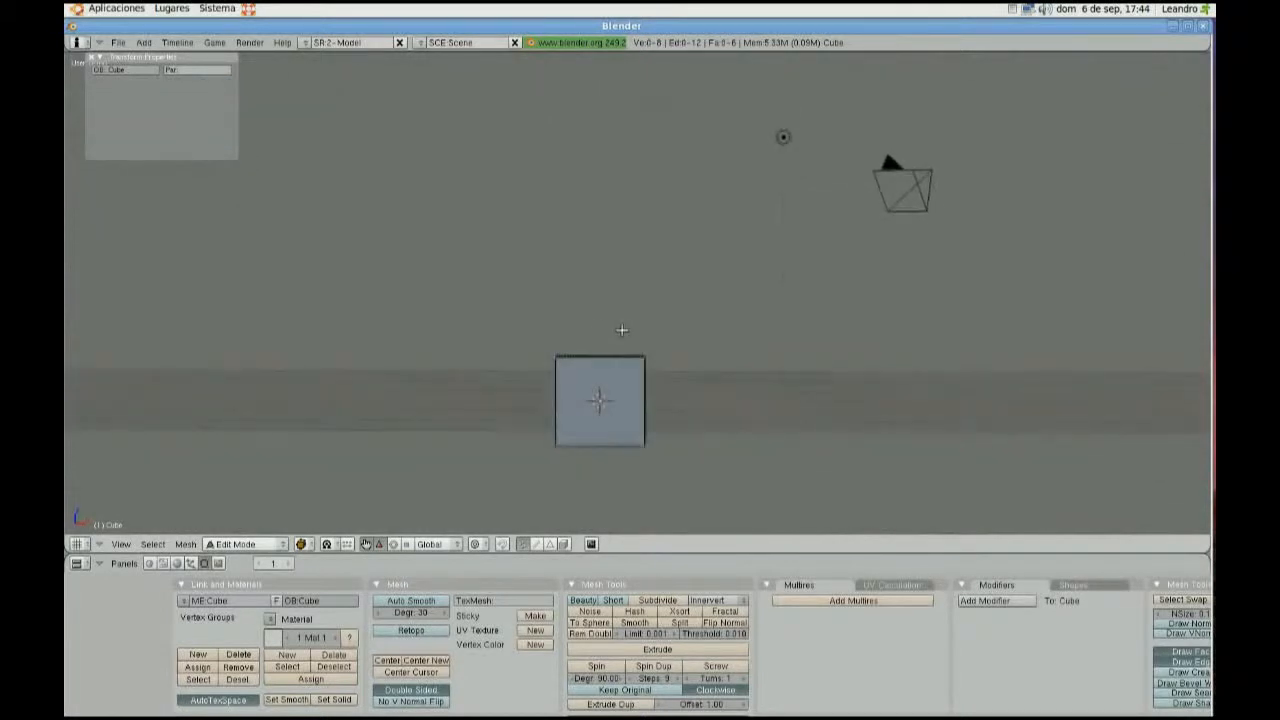
shift+middle_drag(568, 405, 578, 272)
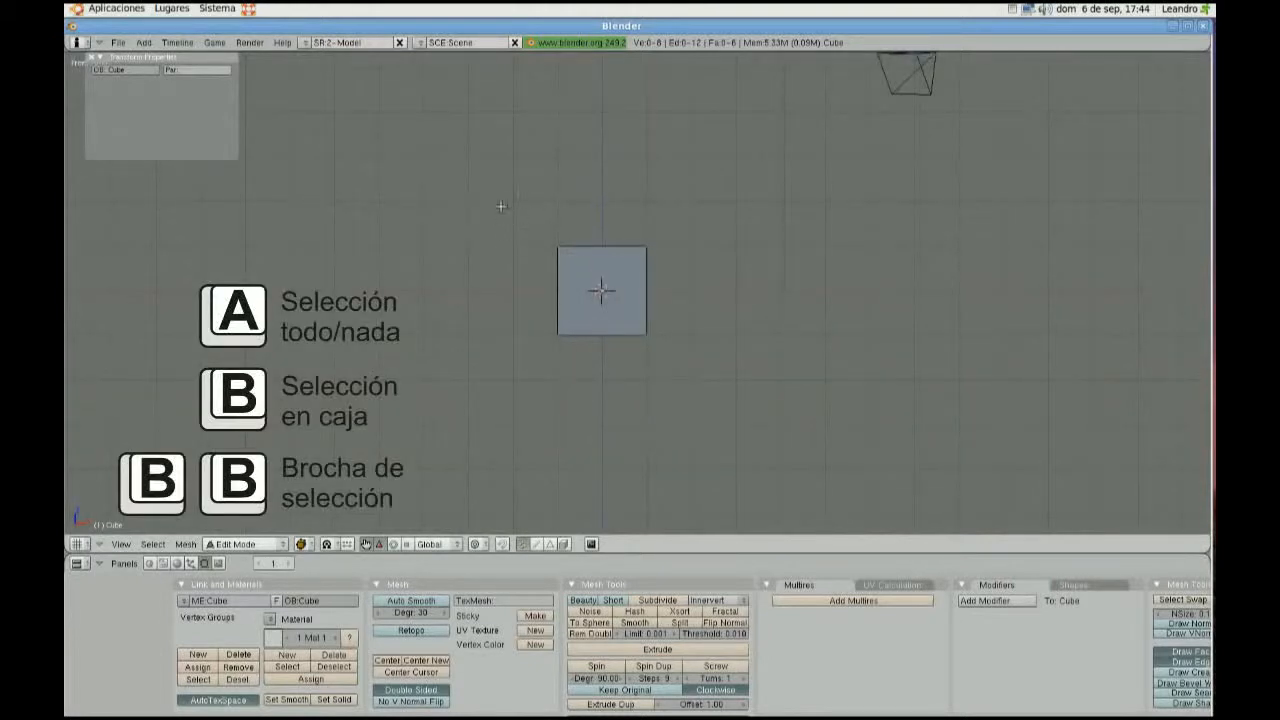
drag(602, 369, 602, 369)
middle_drag(579, 348, 588, 297)
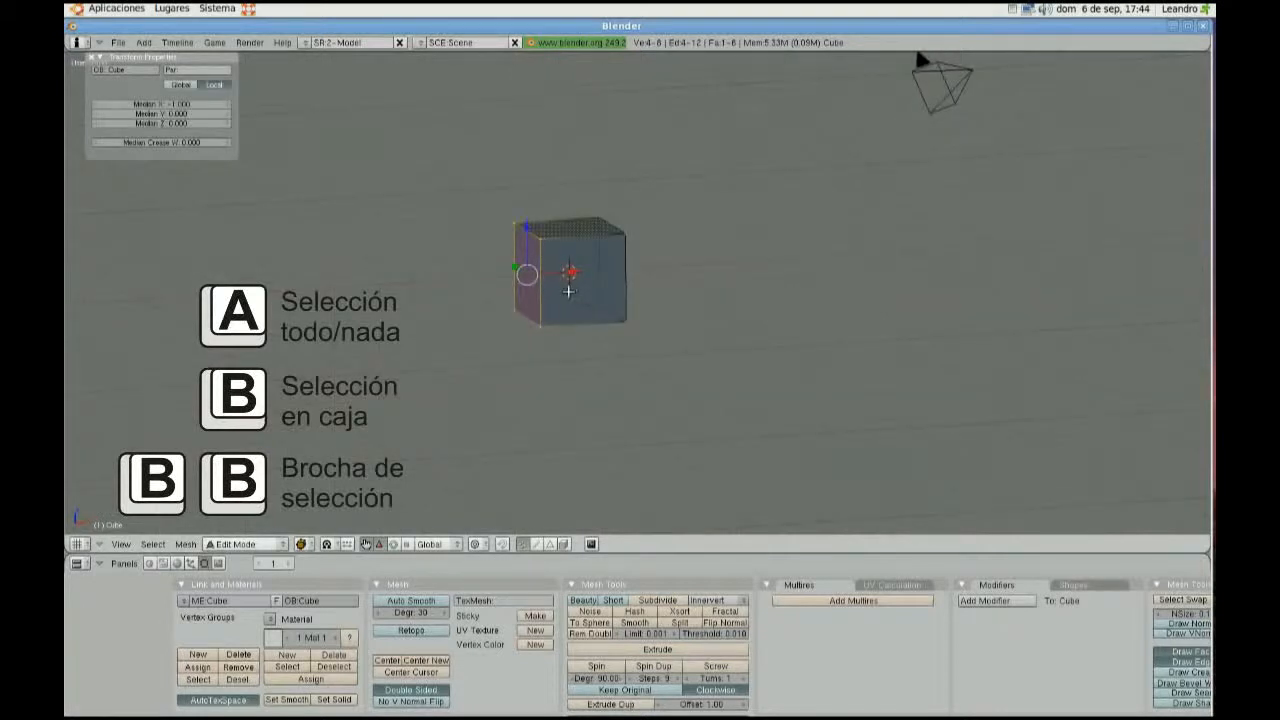
key(a)
Use the selection brush to select the cube's negative X vertices plus further vertices on the opposite side, and deselect all
middle_drag(567, 292, 628, 348)
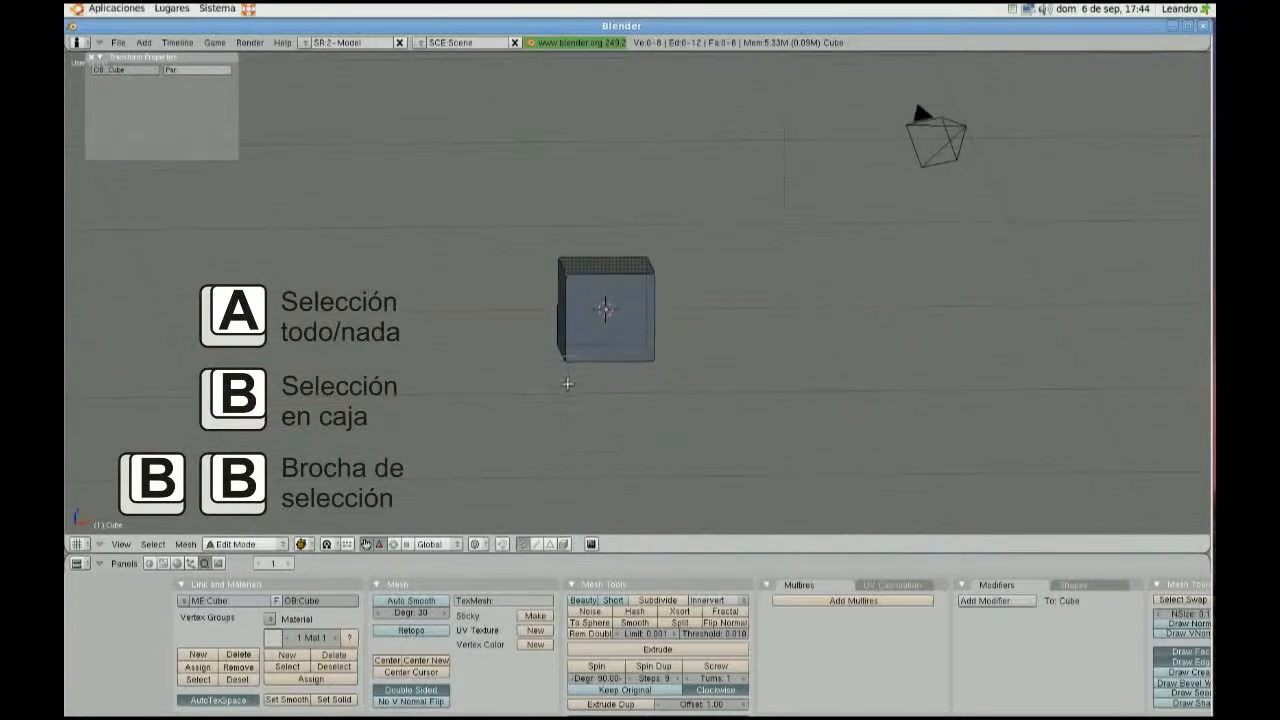
right_click(562, 355)
shift+right_click(562, 264)
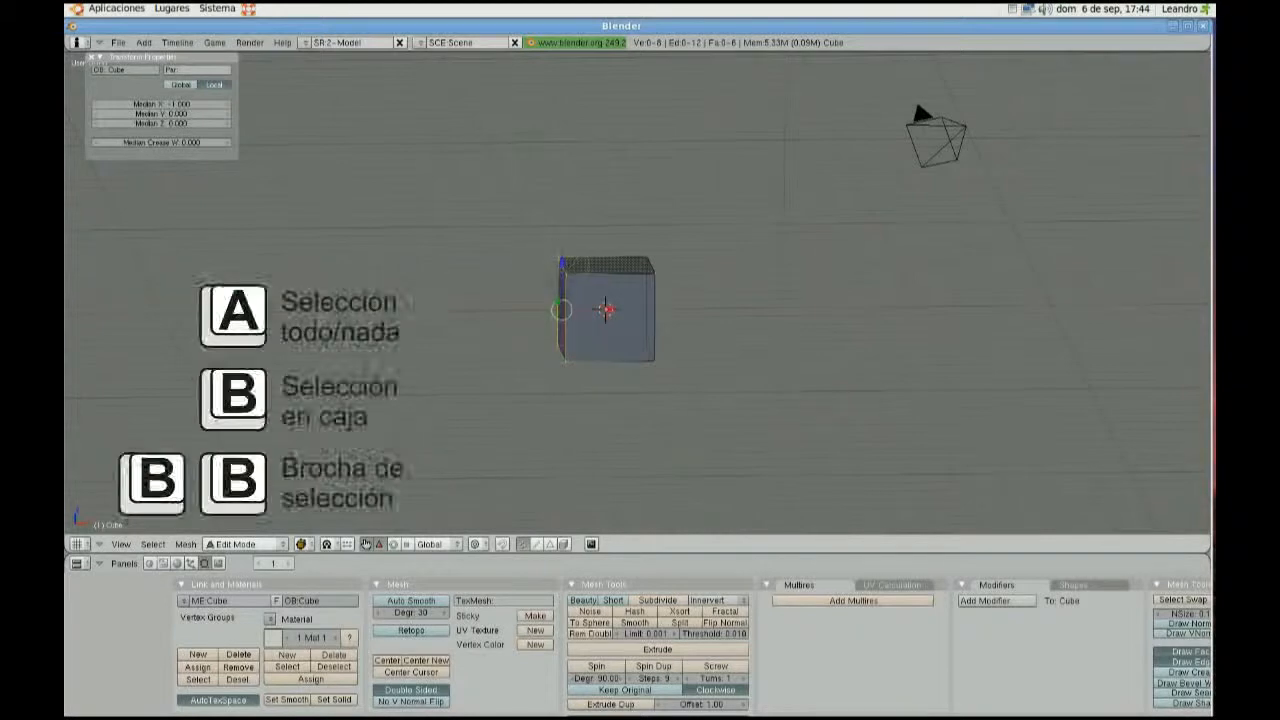
click(656, 362)
click(656, 272)
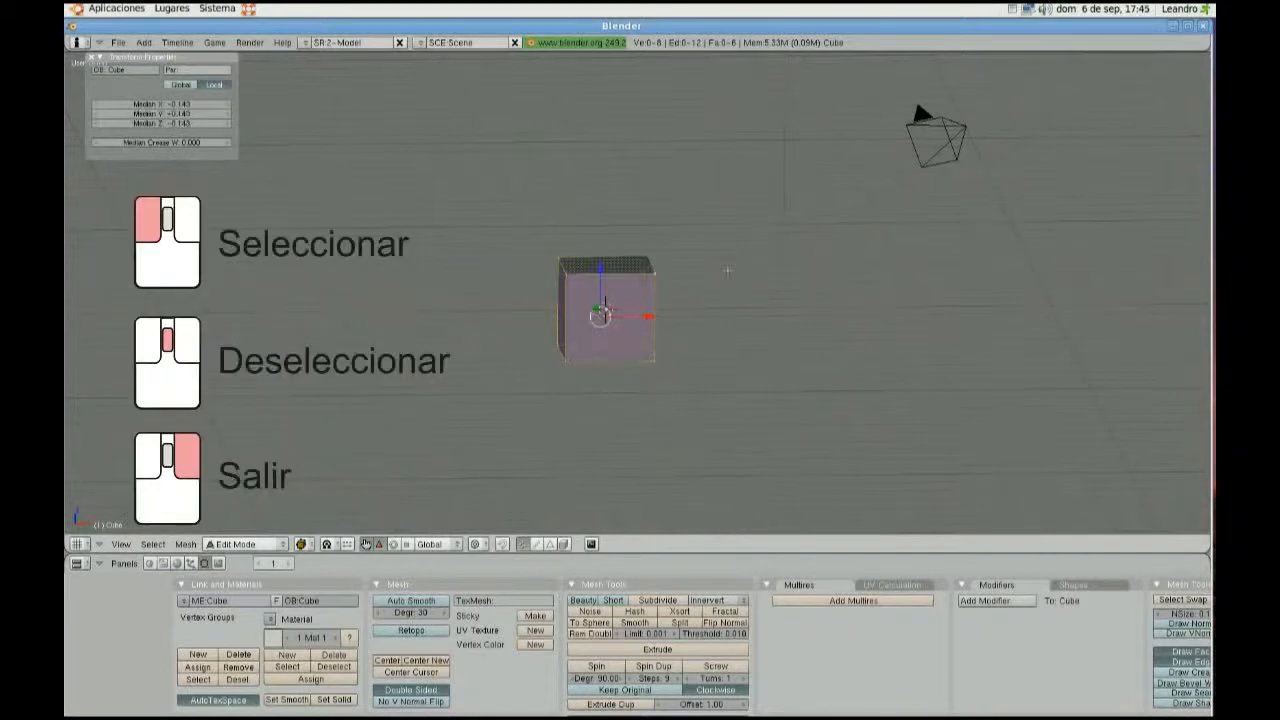
middle_drag(729, 260, 612, 330)
key(a)
Paint-select the vertices on the cube's negative X side with the brush, erase that selection, and leave the brush
drag(564, 347, 557, 237)
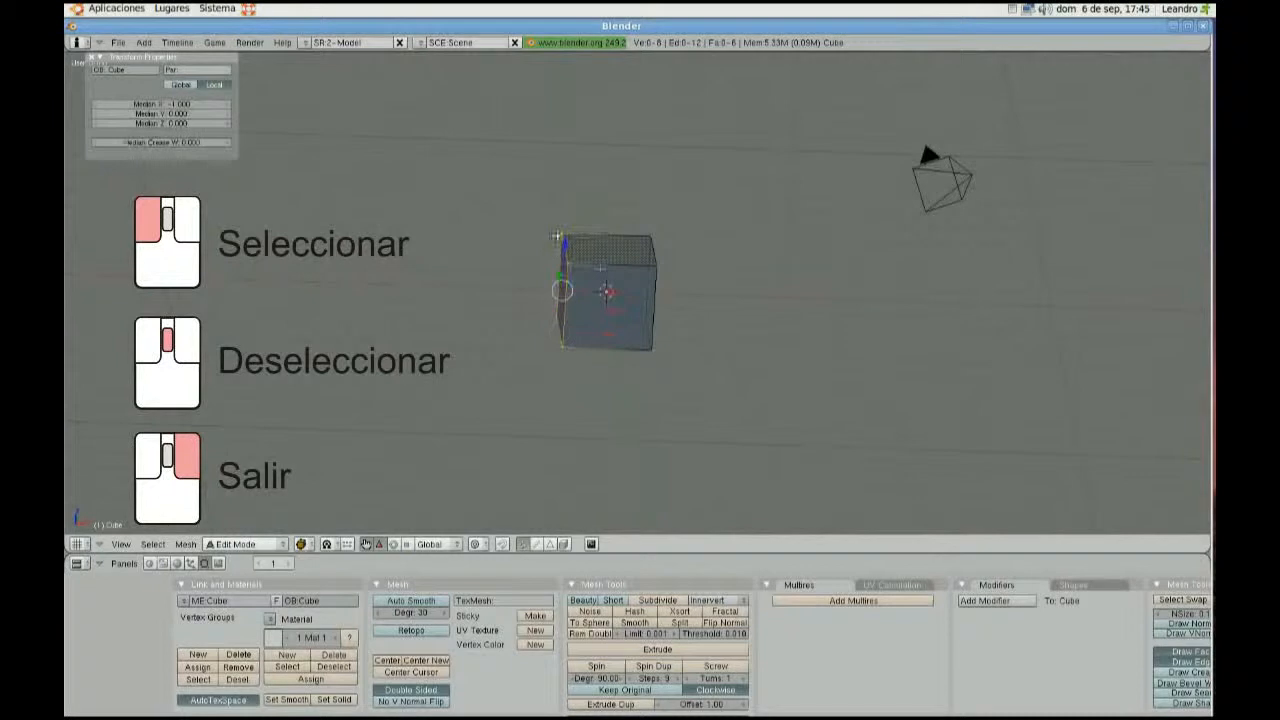
middle_drag(562, 290, 563, 357)
right_click(563, 360)
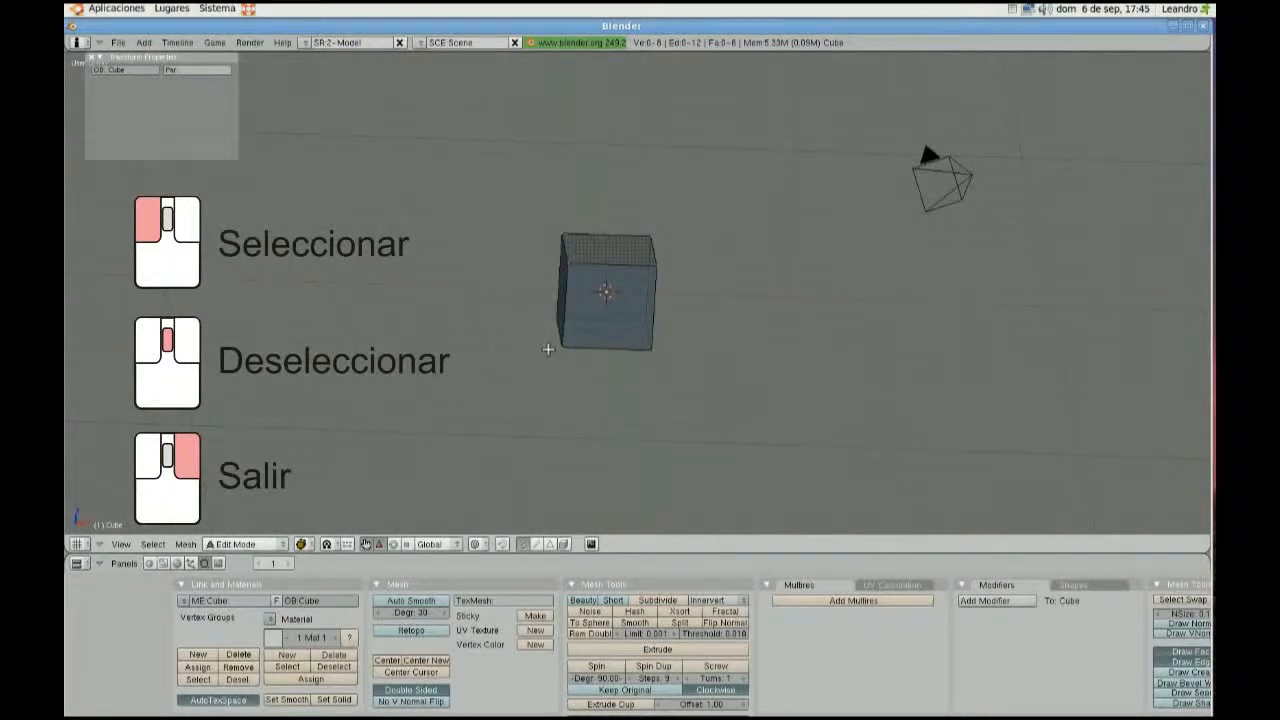
key(a)
mouse_move(596, 321)
middle_down()
mouse_move(568, 300)
mouse_move(662, 322)
mouse_move(600, 305)
mouse_move(499, 322)
middle_up()
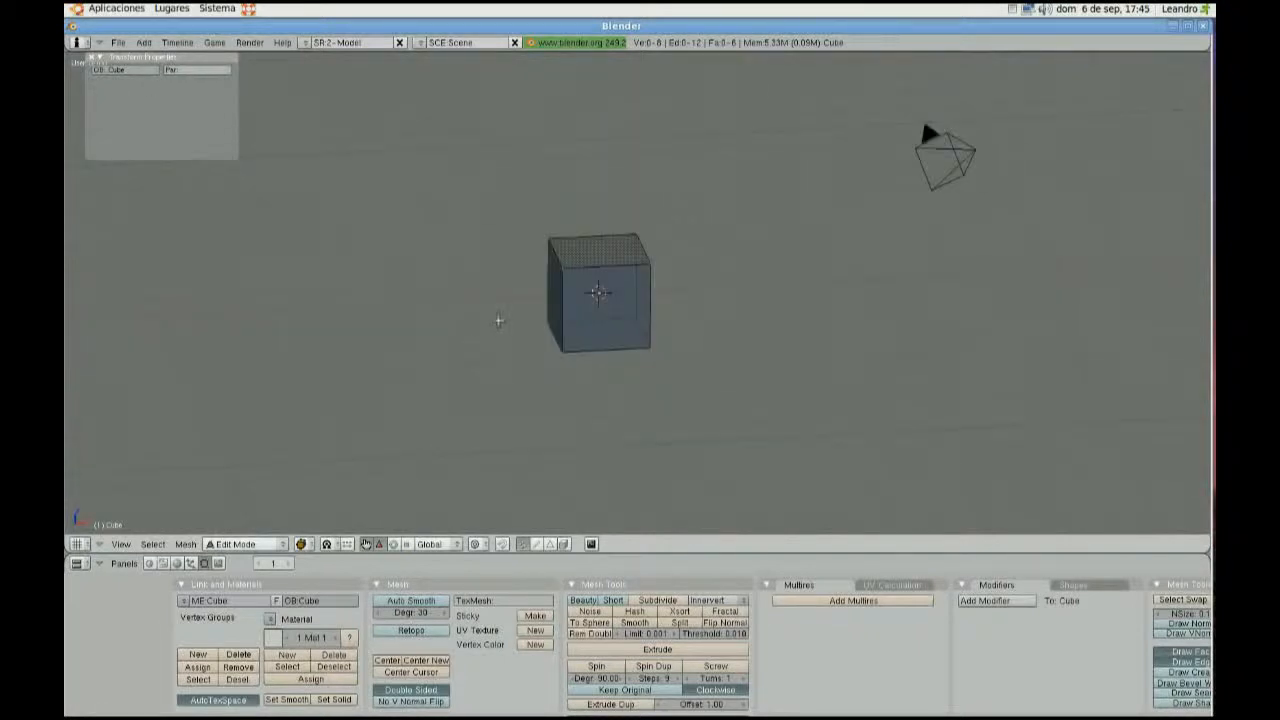